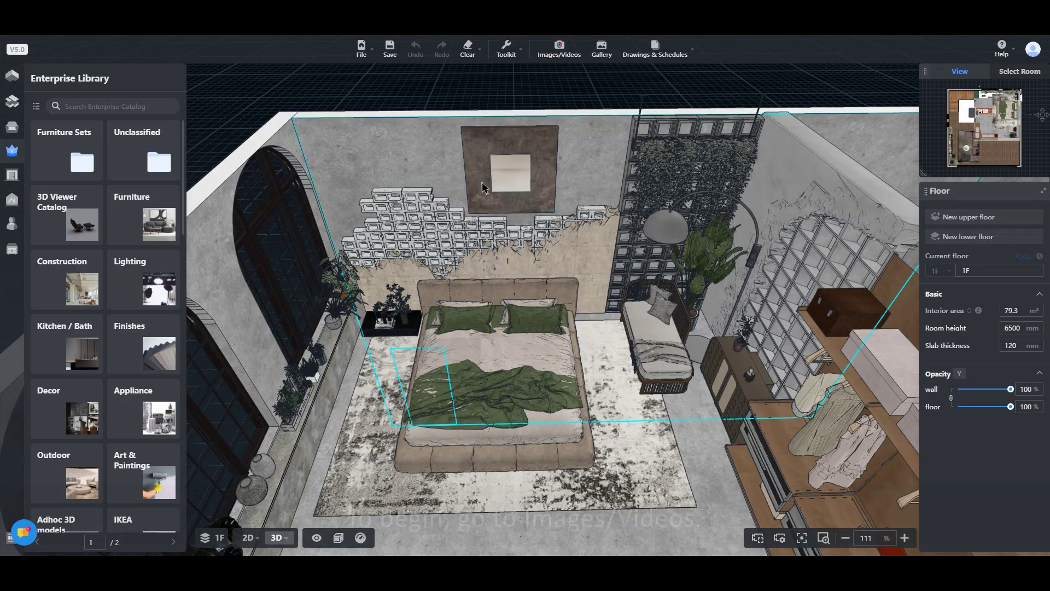
scroll(514, 256, down, 2)
scroll(515, 255, up, 2)
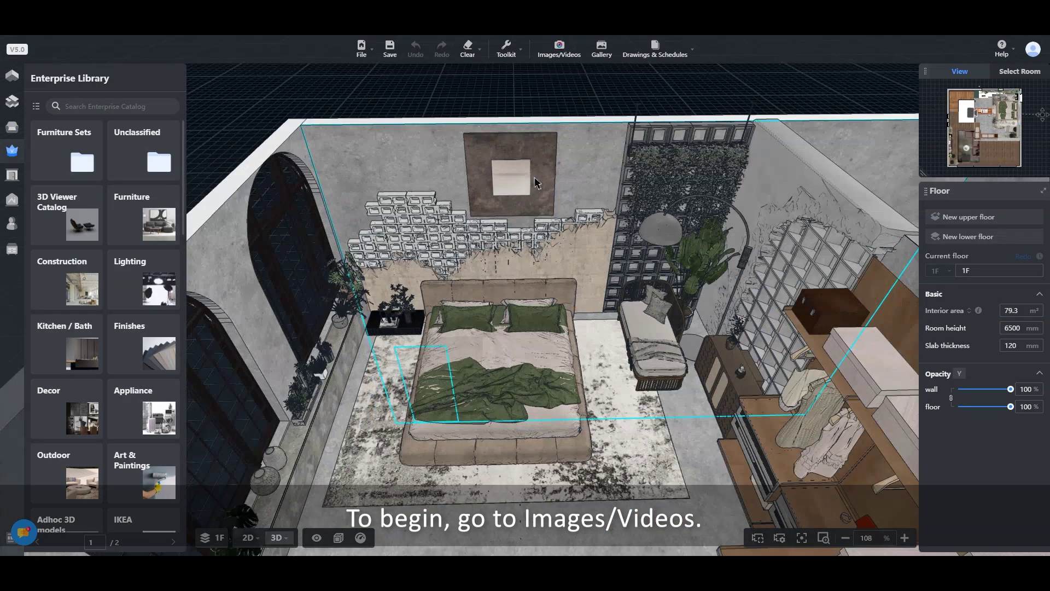
- Open the Images/Videos rendering workspace with the bedroom in Perspective view
click(559, 55)
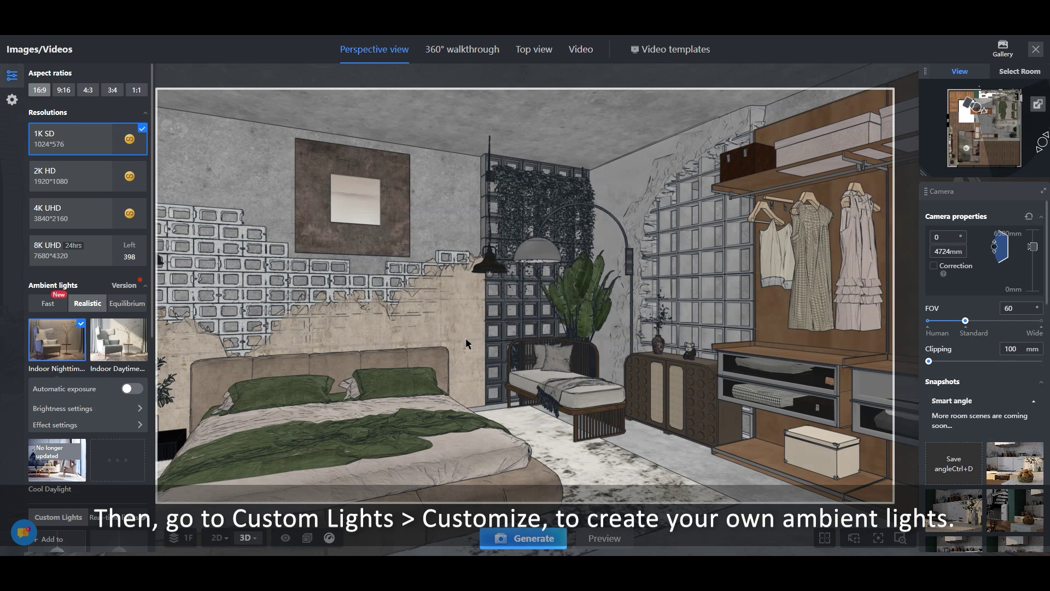
scroll(102, 284, down, 2)
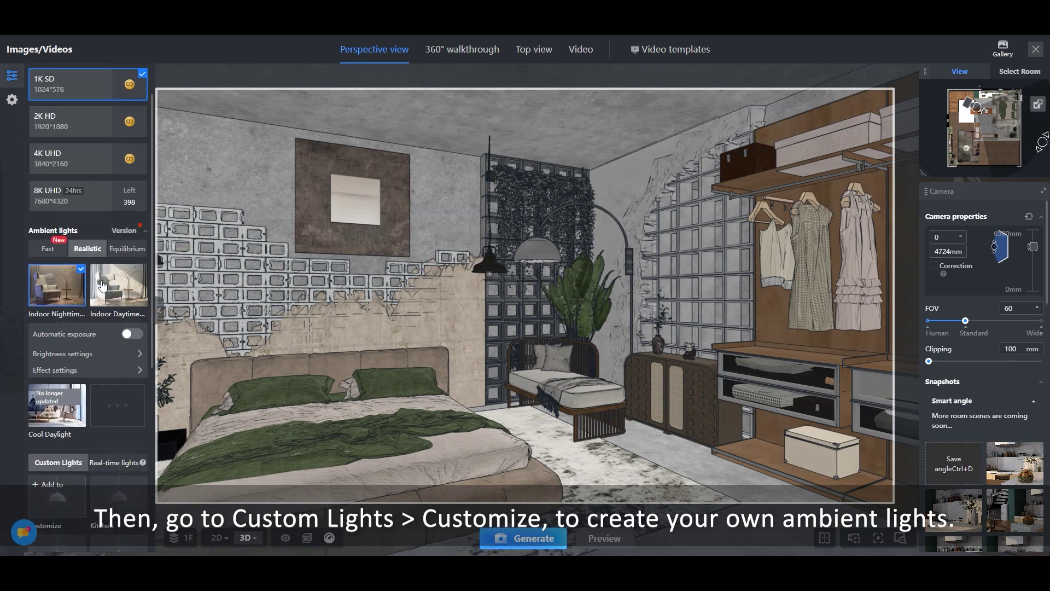
scroll(103, 284, down, 1)
scroll(103, 284, down, 2)
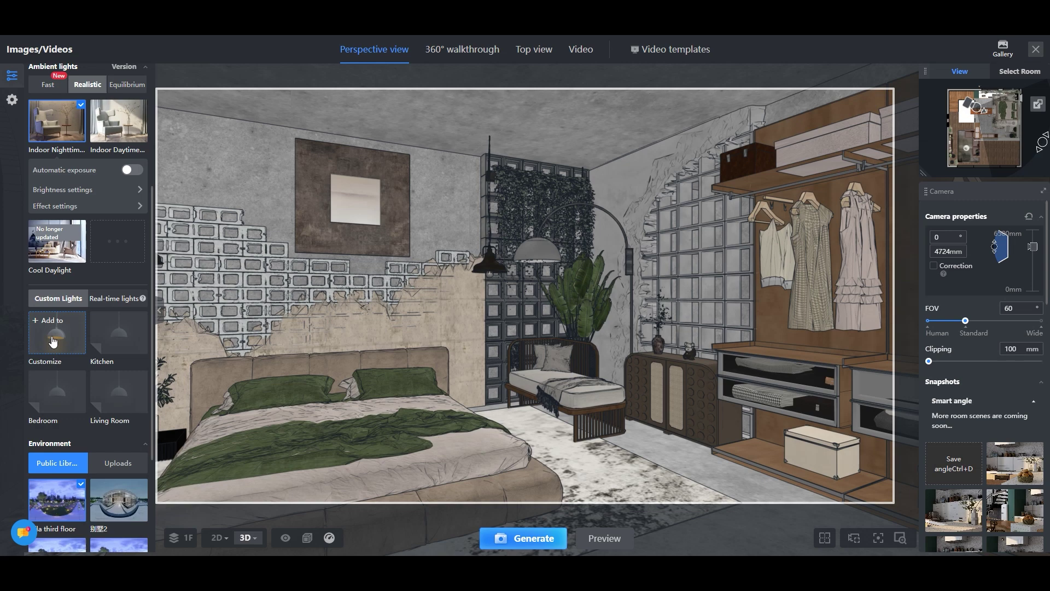
- Create a custom light scheme from the Equilibrium template Natural Nightlight 3.0
click(52, 336)
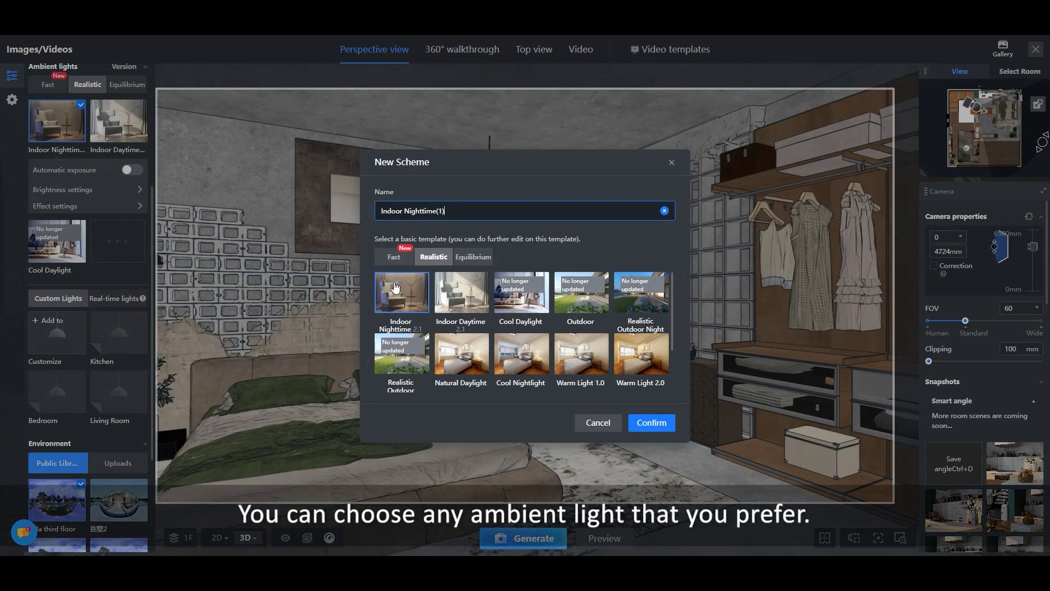
click(400, 263)
click(432, 265)
click(473, 262)
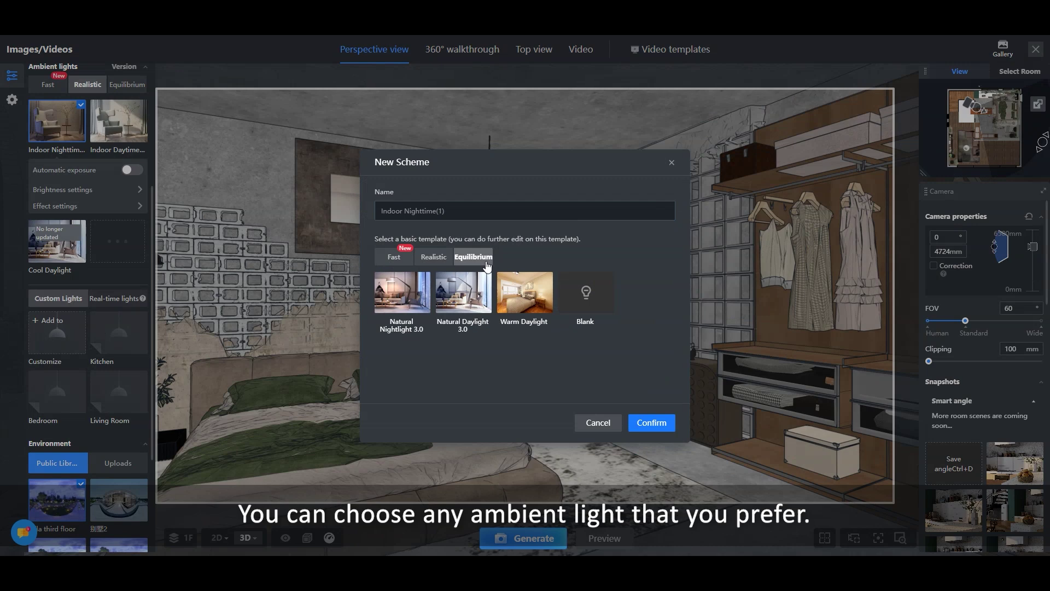
click(399, 296)
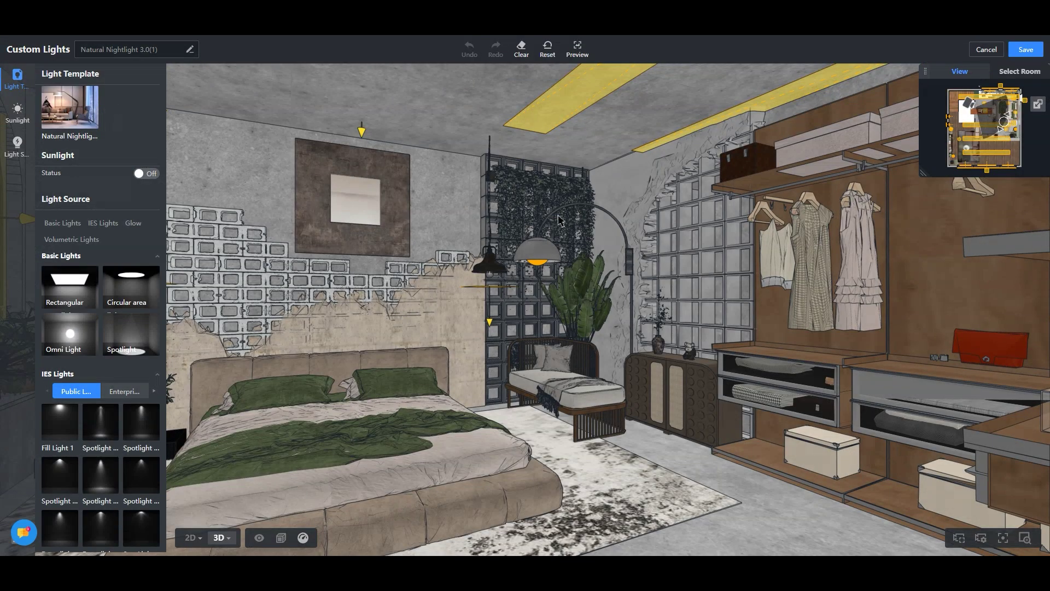
- Switch to the 2D light plan and browse Light Template replacements without changing the template
click(189, 540)
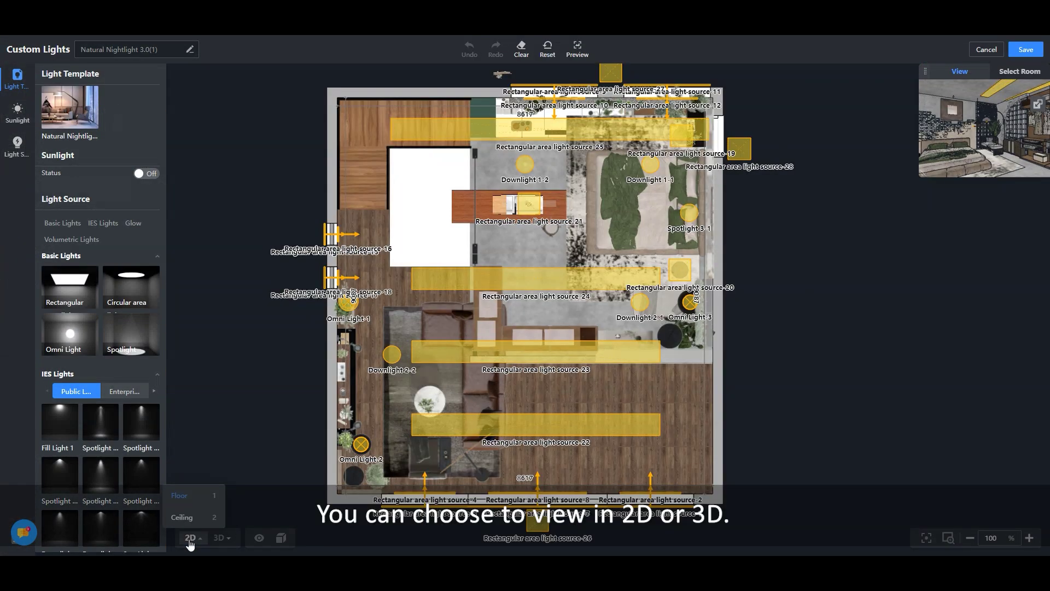
click(223, 540)
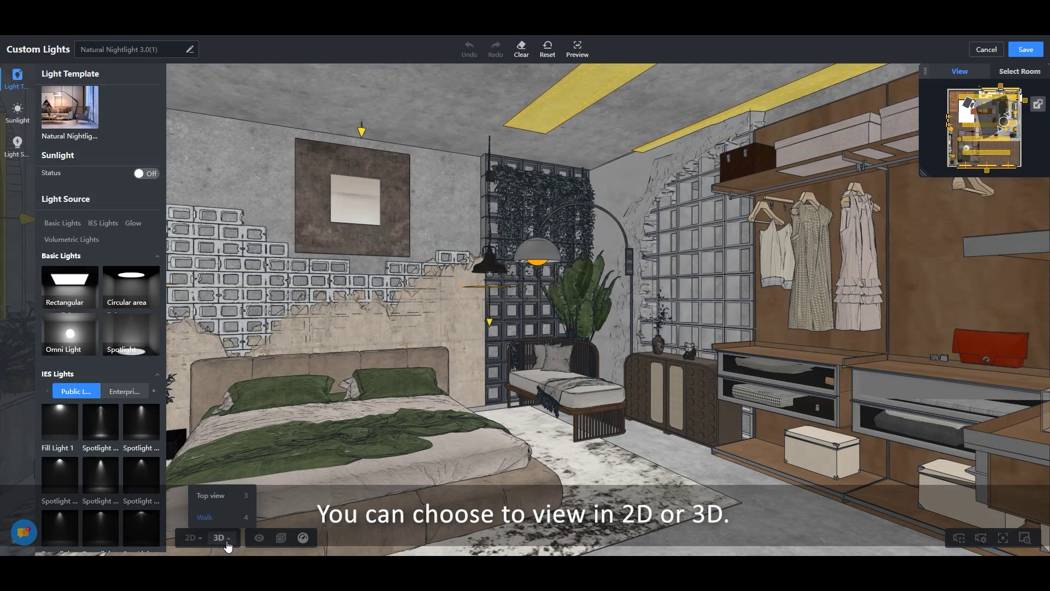
click(188, 545)
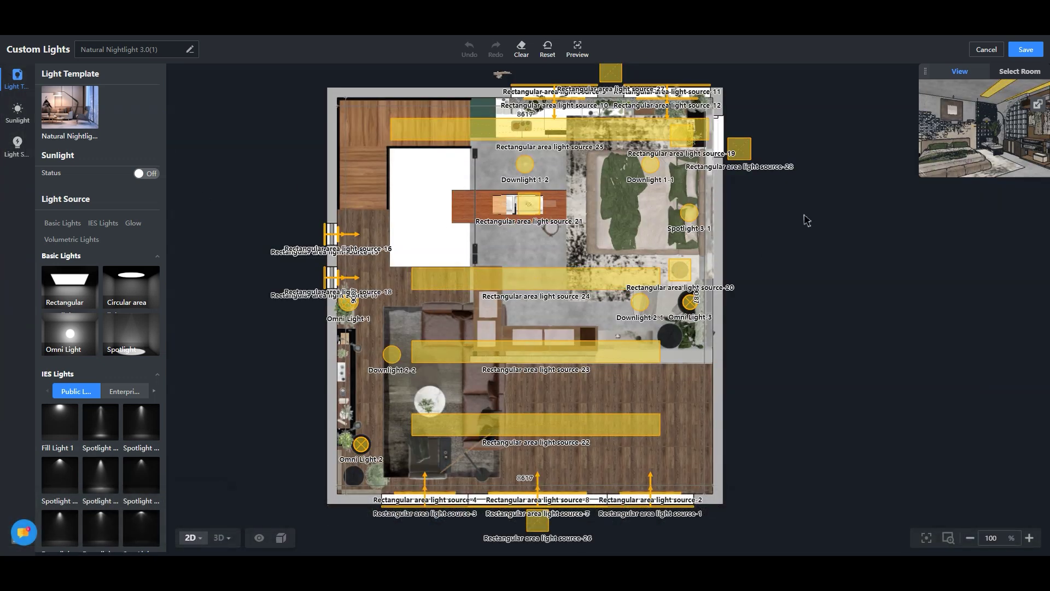
scroll(846, 232, down, 2)
scroll(821, 271, down, 2)
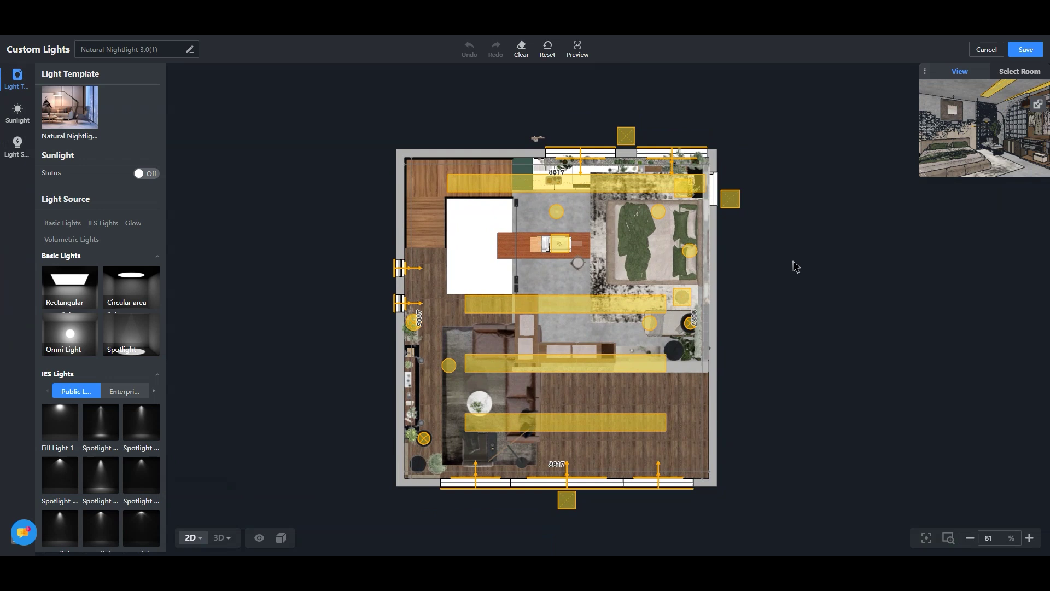
scroll(795, 267, up, 1)
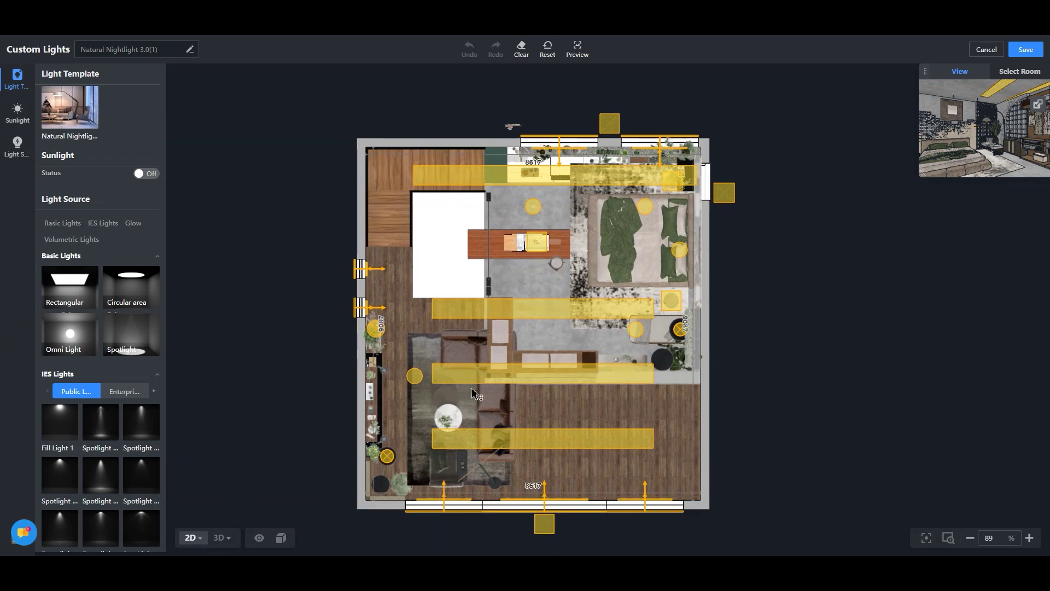
mouse_move(70, 107)
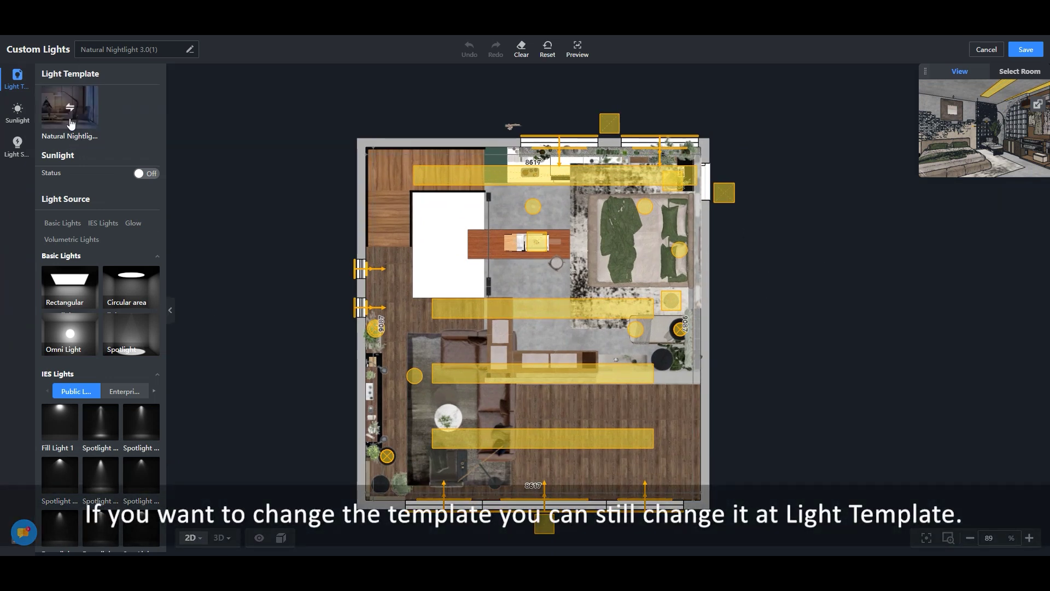
click(62, 125)
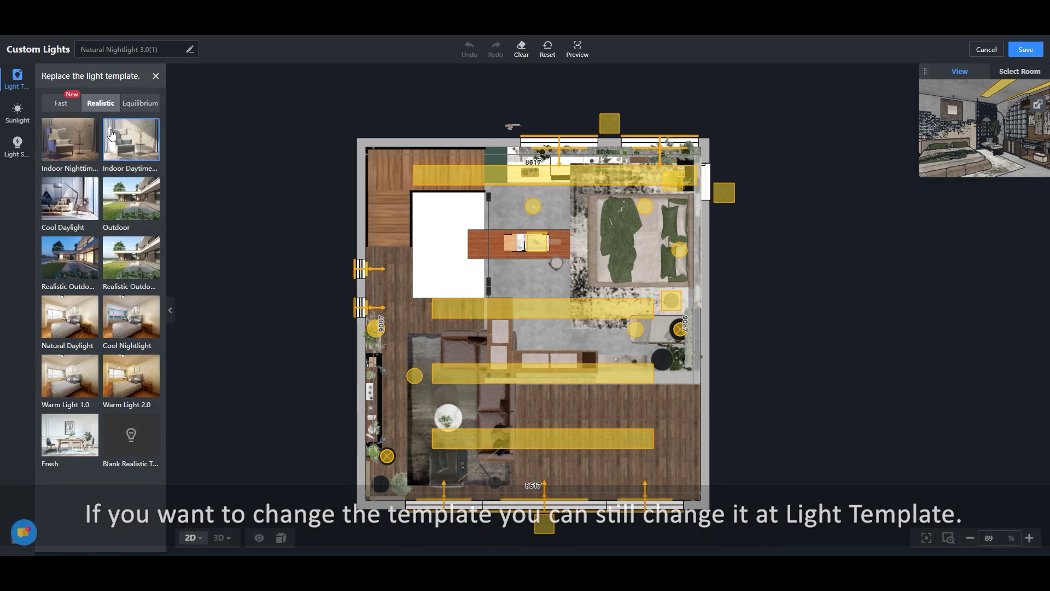
click(156, 76)
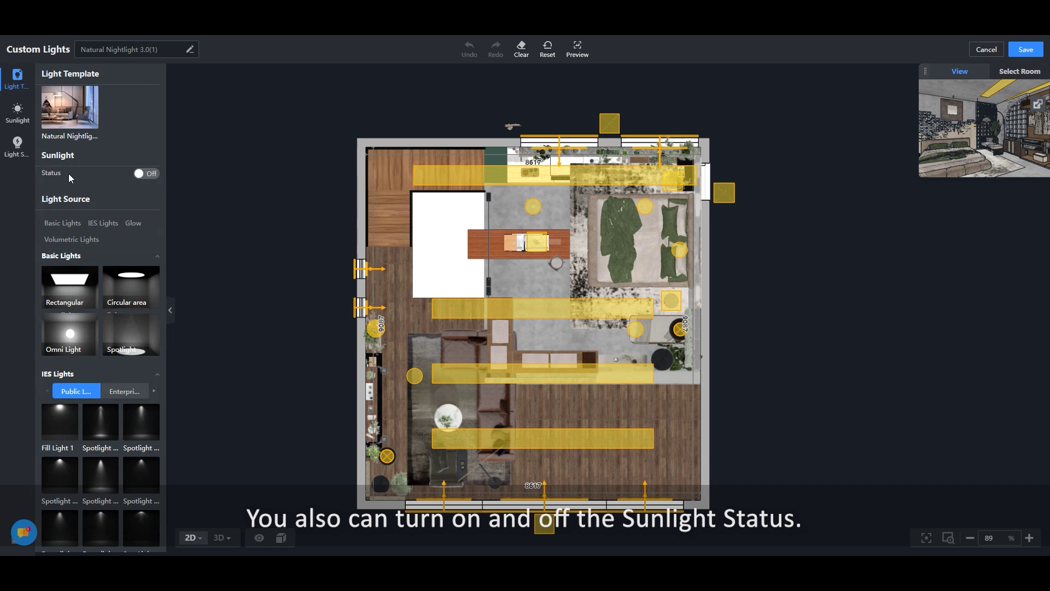
- Turn sunlight on, swing the sun toward the upper-left, and adjust its colour temperature
click(140, 174)
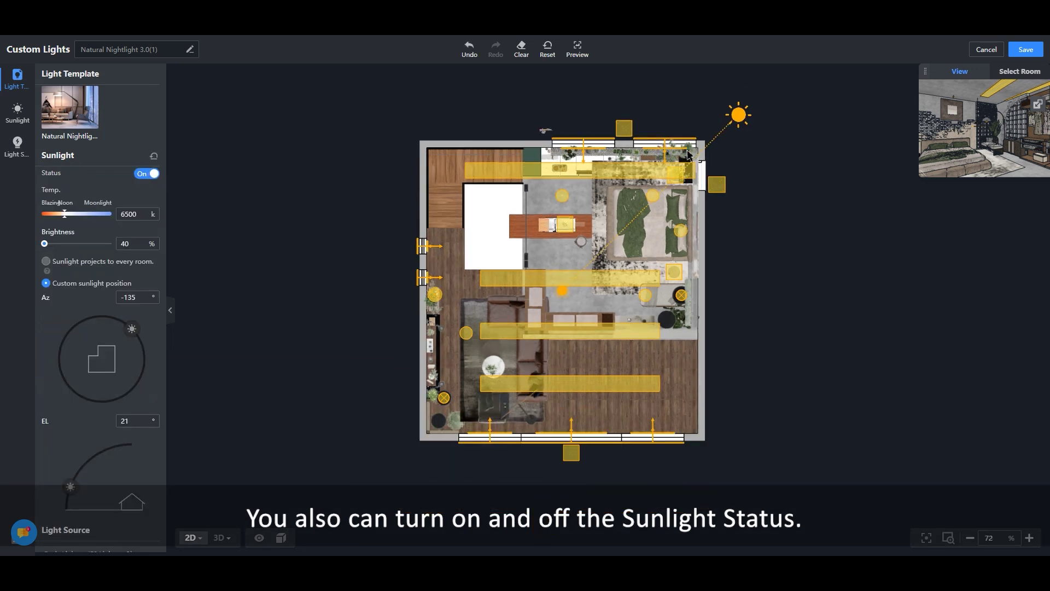
drag(739, 114, 581, 95)
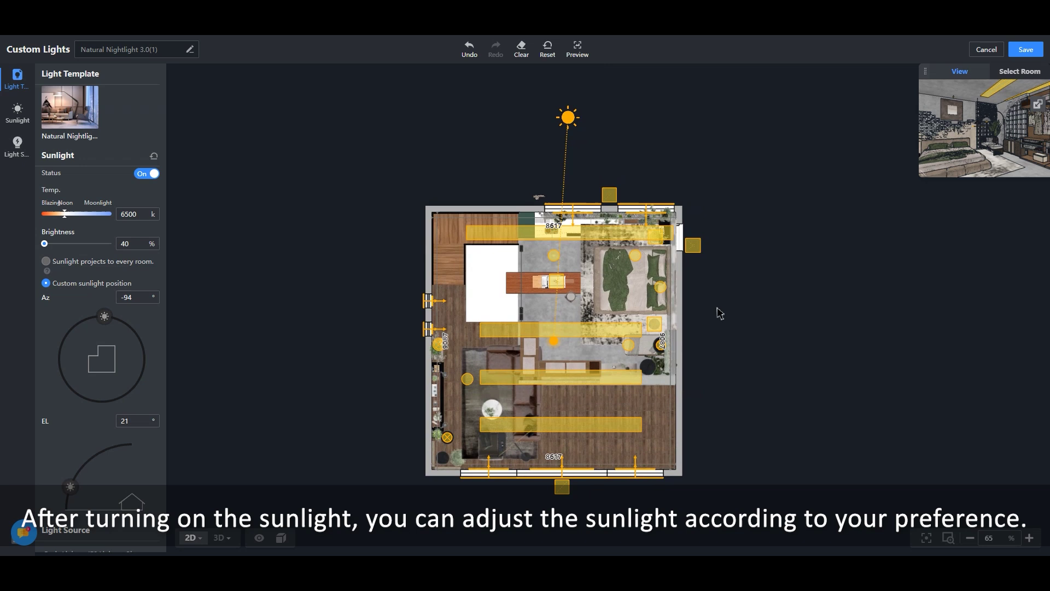
drag(560, 348, 658, 347)
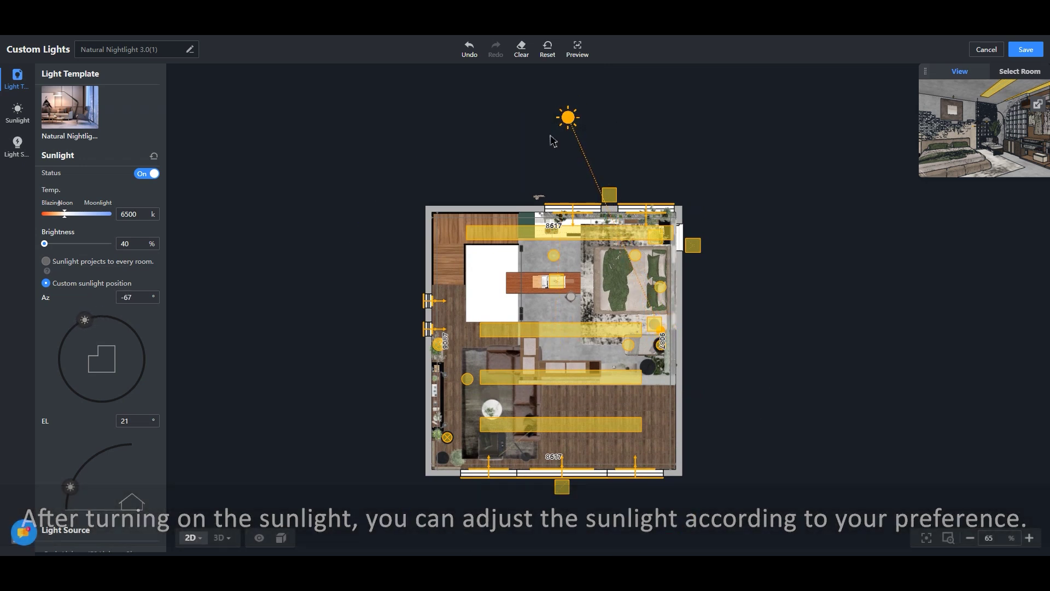
drag(542, 112, 490, 130)
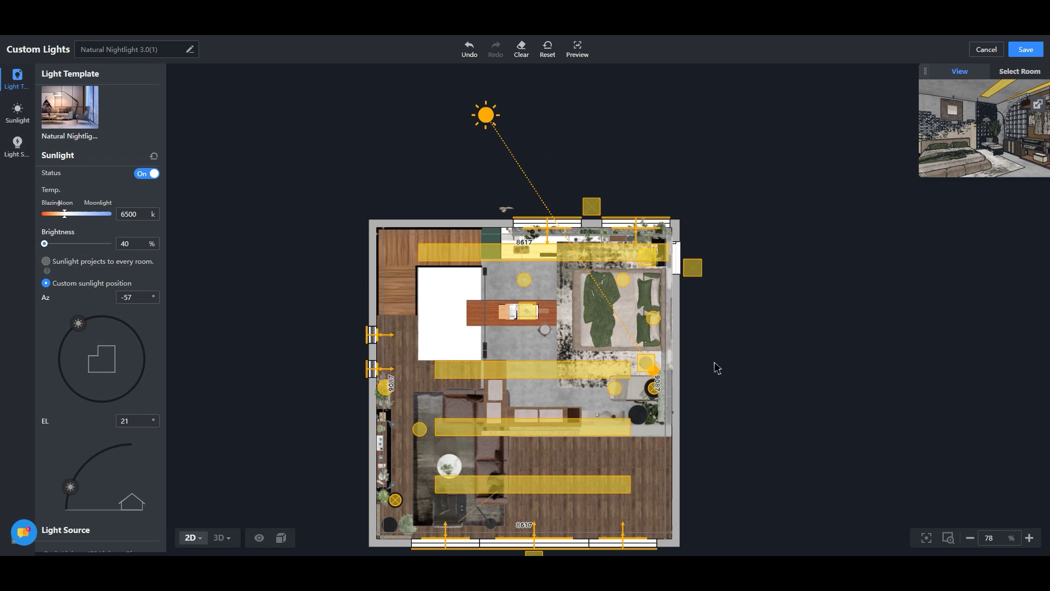
drag(652, 370, 650, 375)
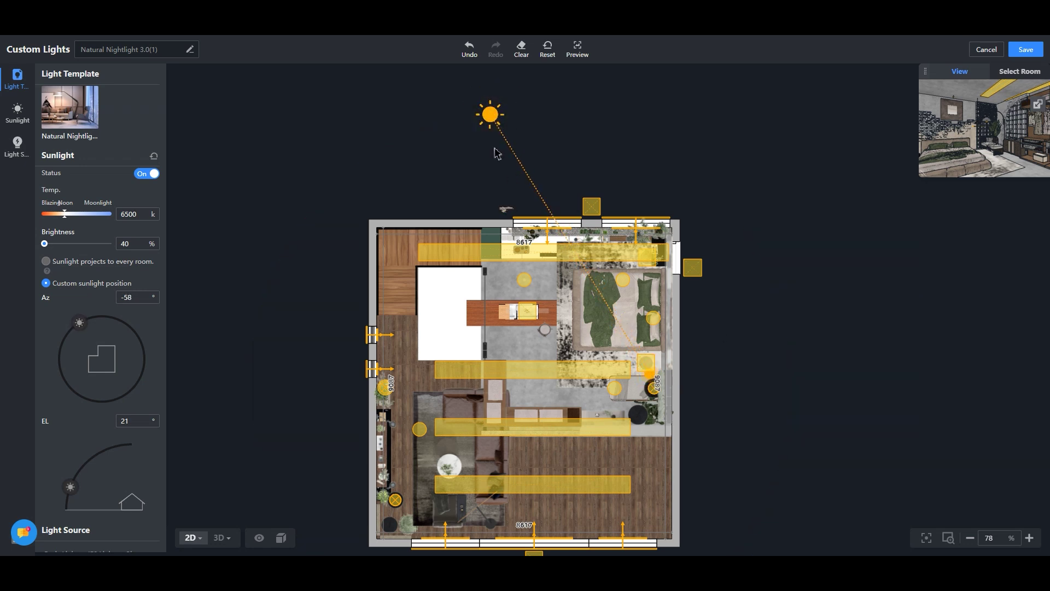
drag(489, 124, 487, 129)
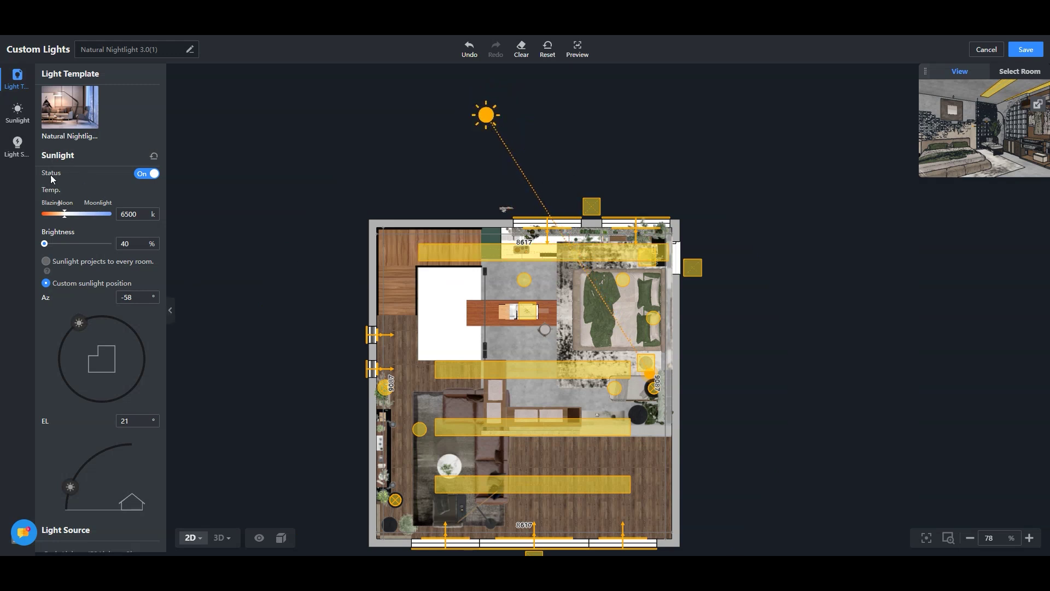
drag(69, 219, 60, 221)
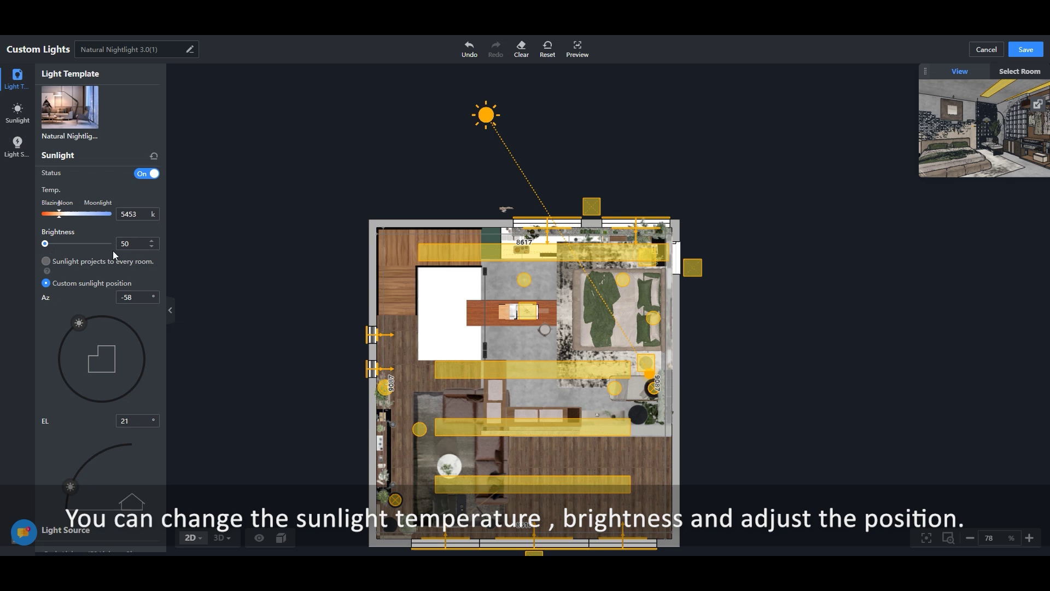
scroll(79, 296, down, 1)
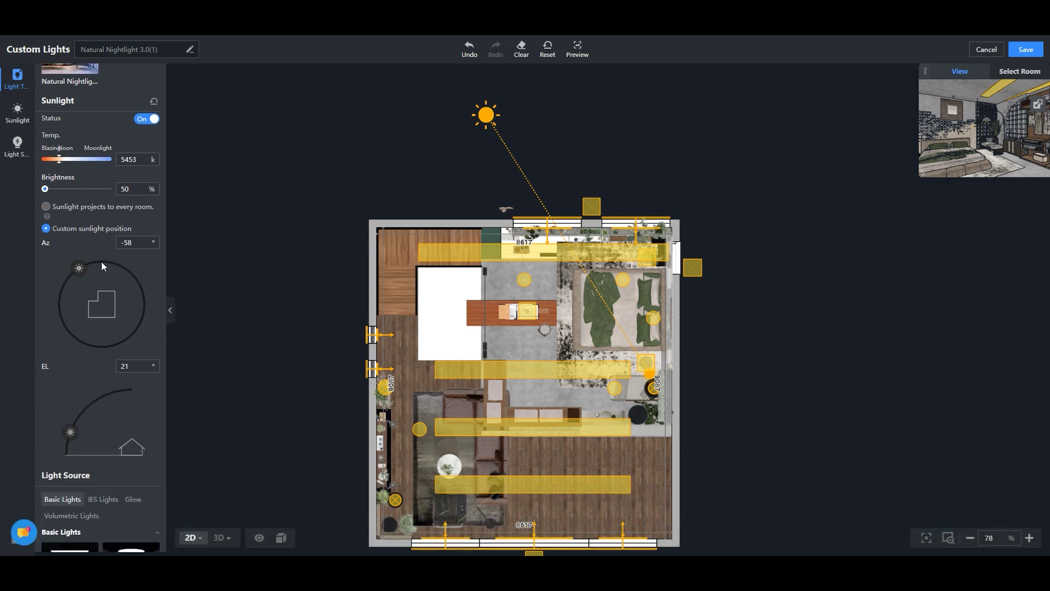
drag(79, 268, 78, 274)
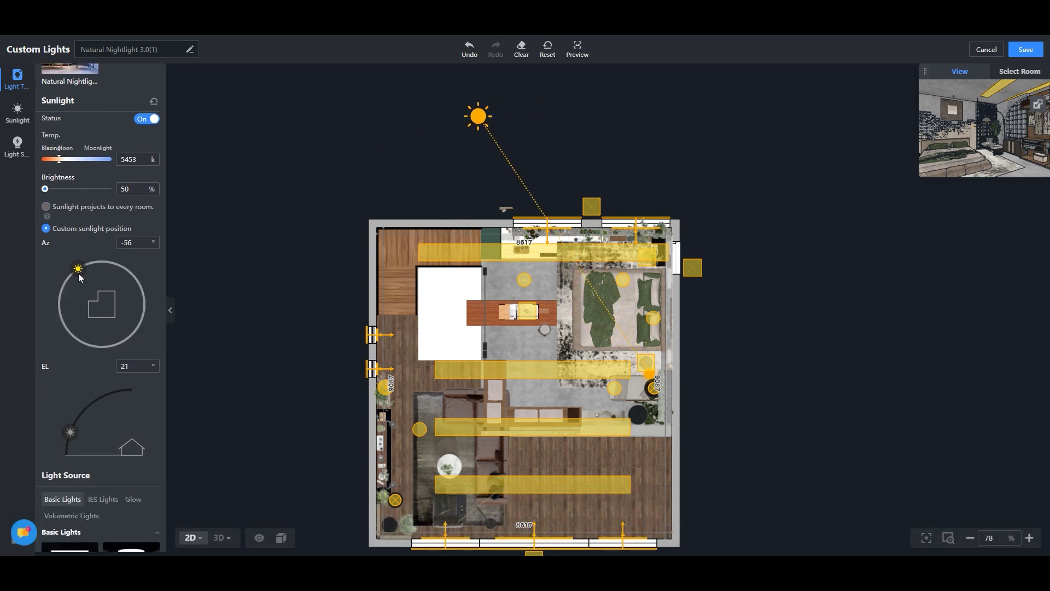
- Adjust the sun's elevation, settling at azimuth -56° and elevation 23°
drag(70, 435, 84, 416)
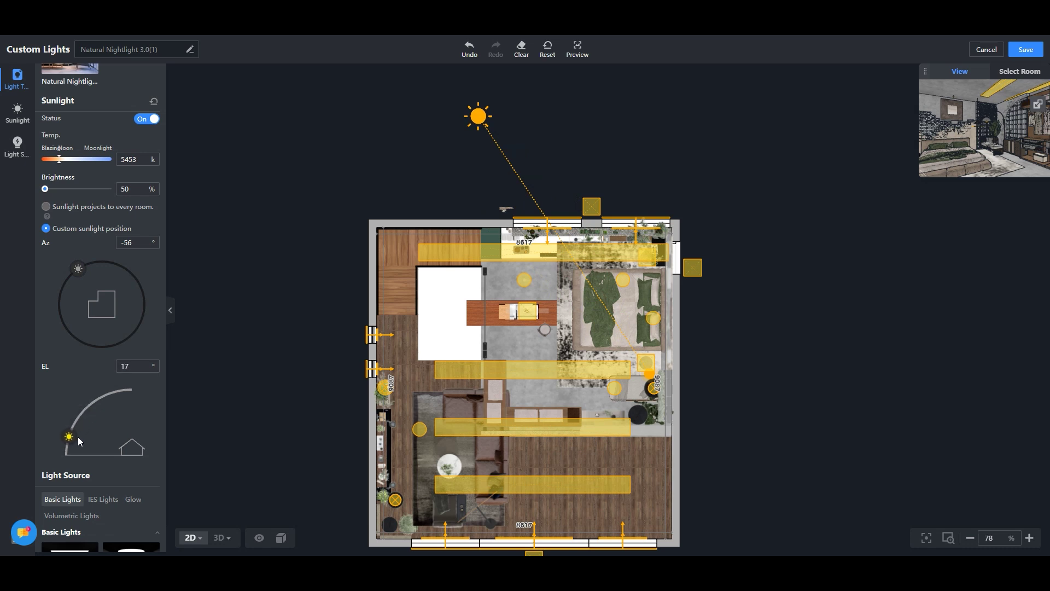
drag(88, 413, 83, 429)
scroll(84, 388, down, 1)
scroll(84, 388, down, 1)
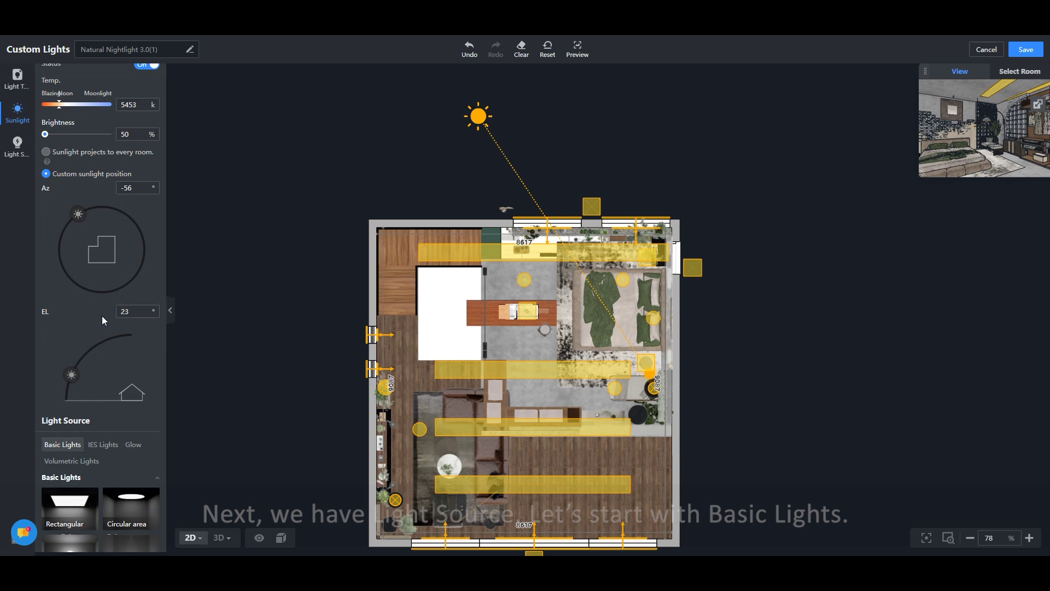
scroll(102, 316, down, 3)
scroll(102, 319, down, 4)
scroll(102, 319, up, 3)
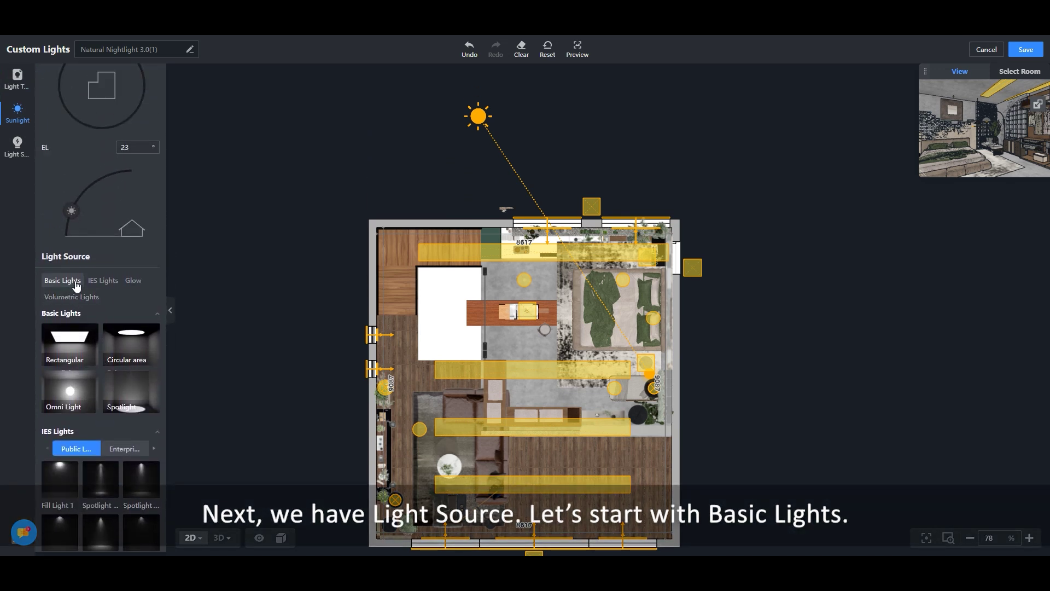
- Draw a rectangular area light over the bed and raise it to about 5805 mm
click(76, 356)
mouse_move(542, 271)
mouse_down()
mouse_move(609, 335)
mouse_move(649, 352)
mouse_move(629, 321)
mouse_up()
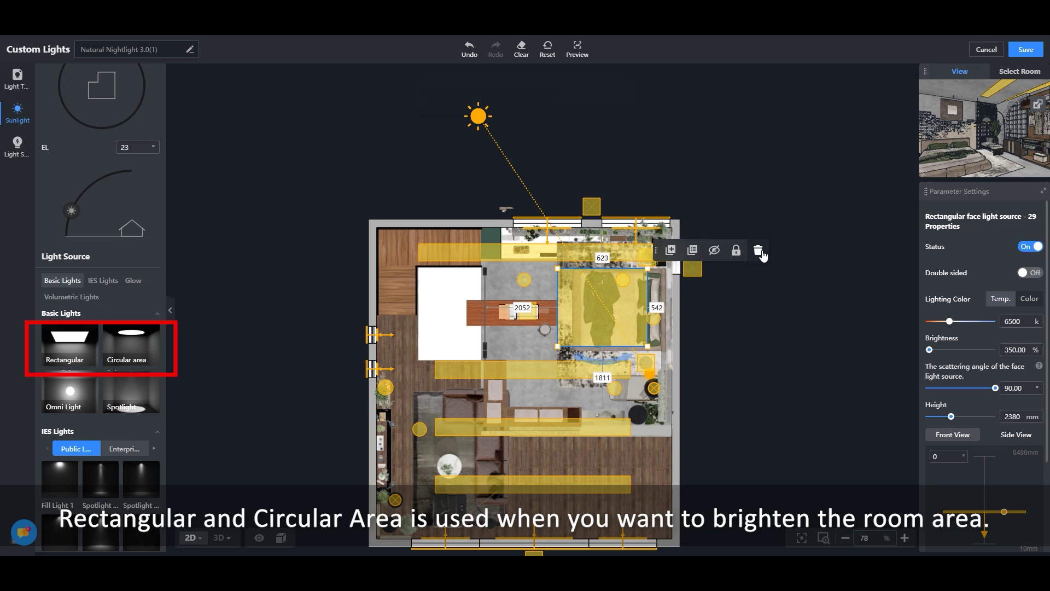
click(220, 537)
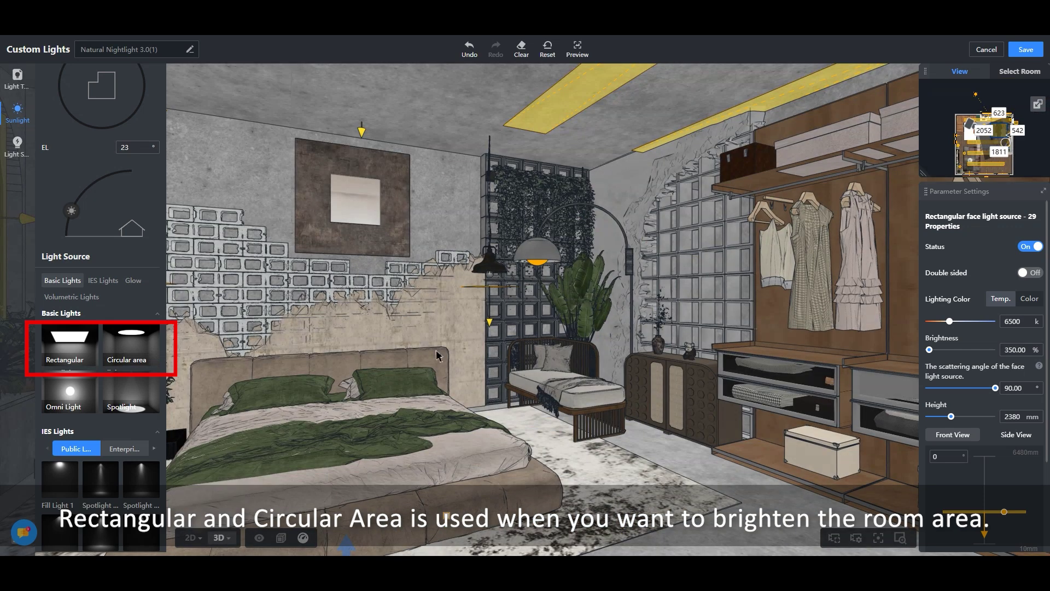
scroll(438, 355, down, 2)
scroll(427, 354, down, 1)
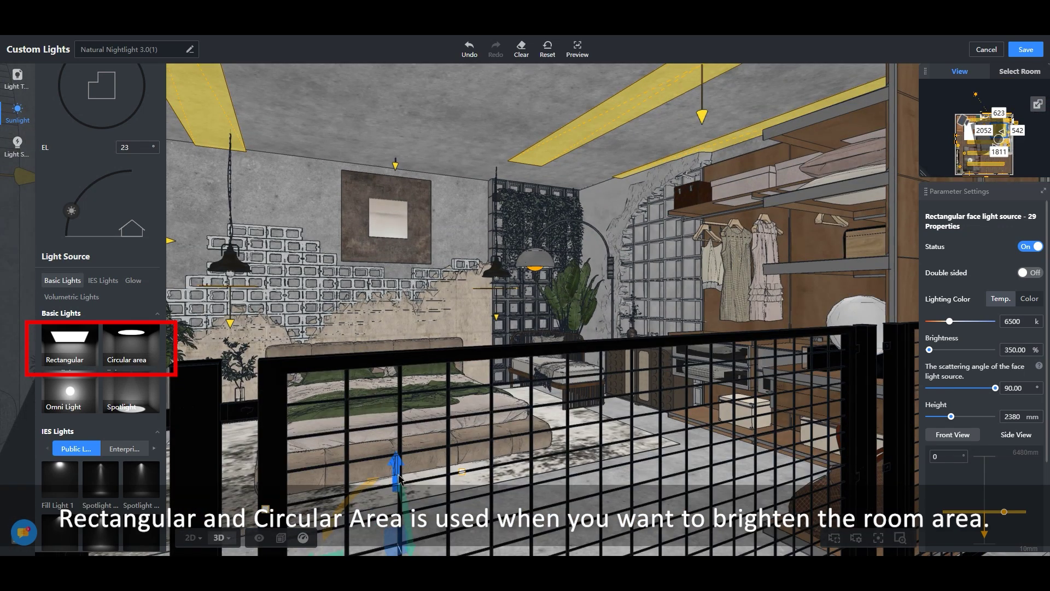
mouse_move(404, 490)
mouse_down()
mouse_move(447, 249)
mouse_move(569, 291)
mouse_move(543, 309)
mouse_up()
click(544, 309)
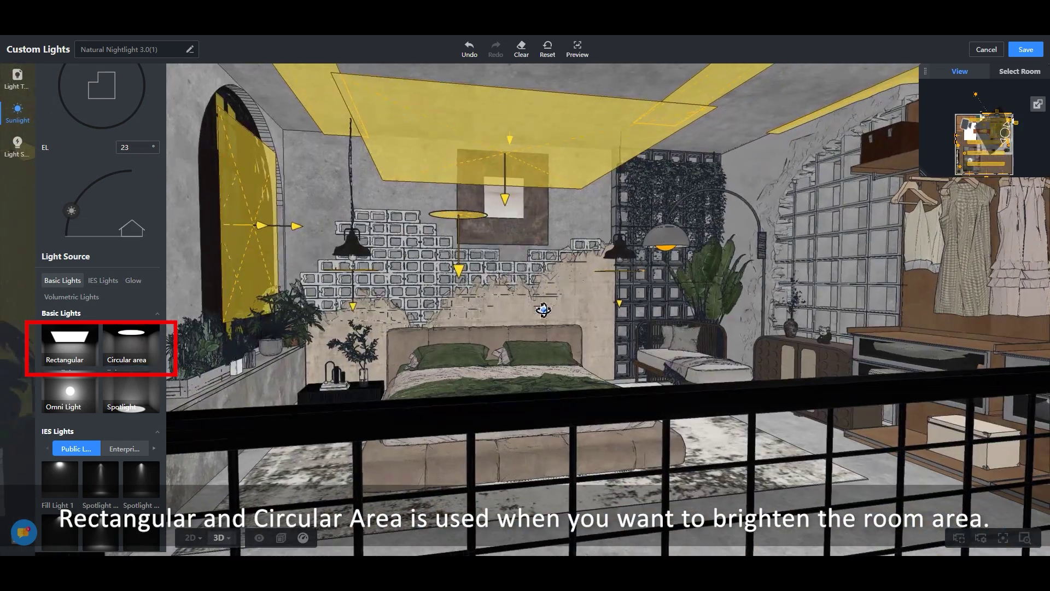
- Reposition Circular Light Source-1 beside the daybed on the 2D plan
click(191, 537)
click(640, 263)
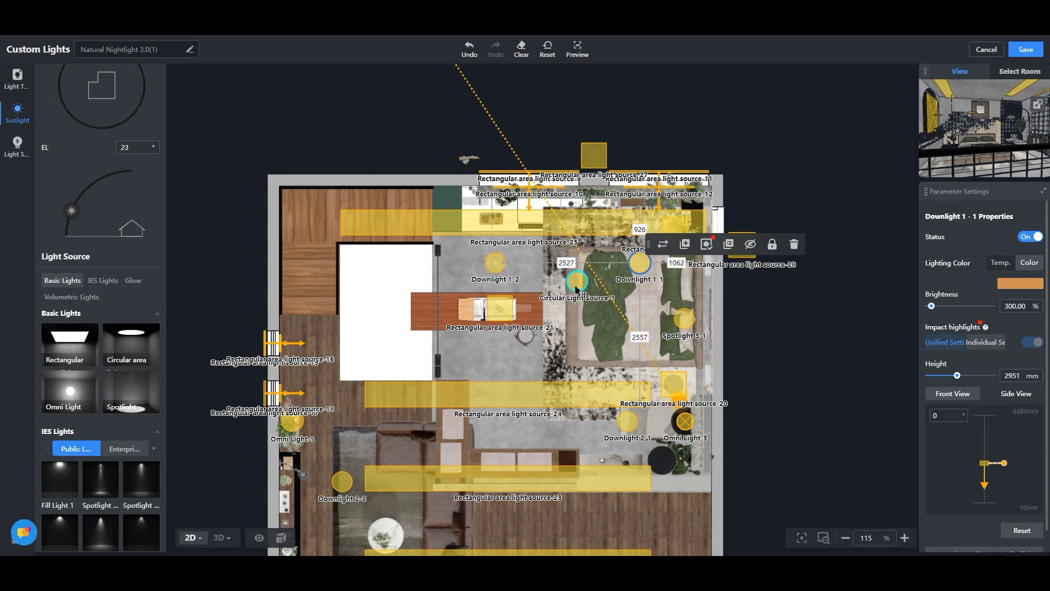
click(577, 283)
key(Delete)
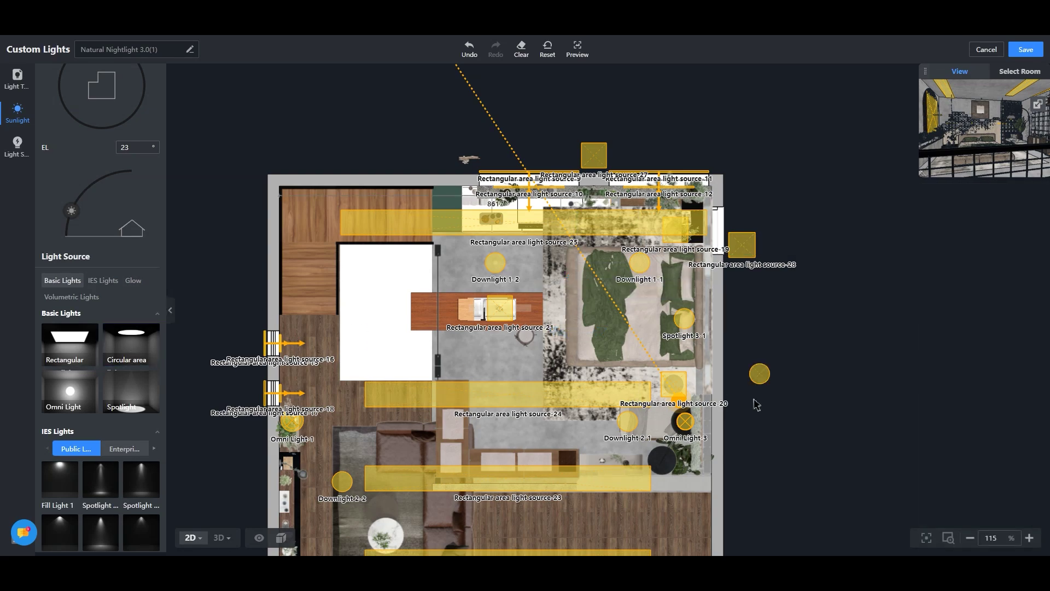
click(761, 374)
- Raise the circular light to about 4817 mm, just under the right pendant
click(221, 537)
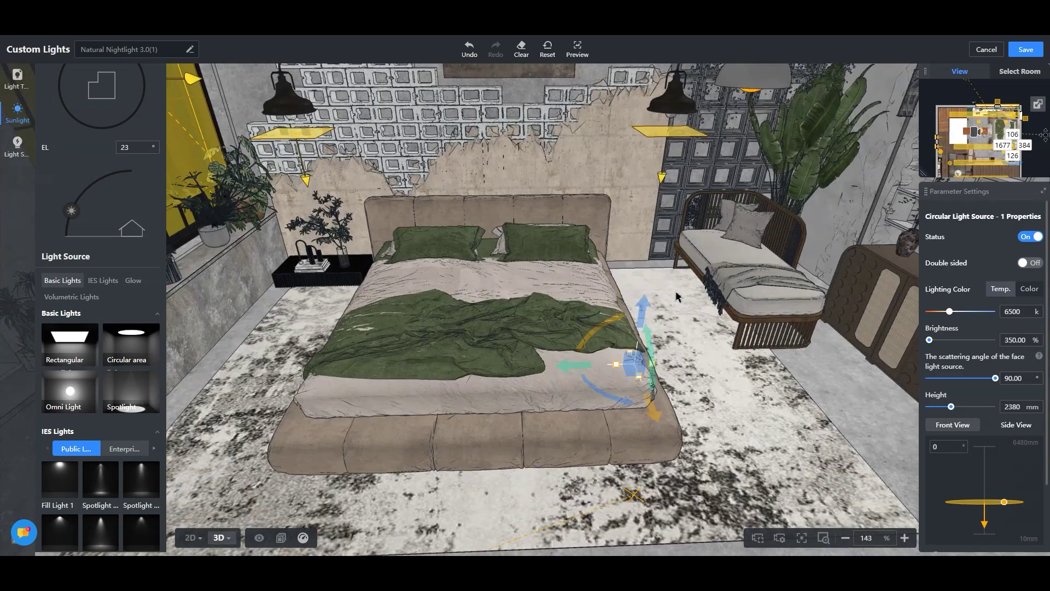
drag(644, 311, 663, 208)
scroll(663, 208, down, 2)
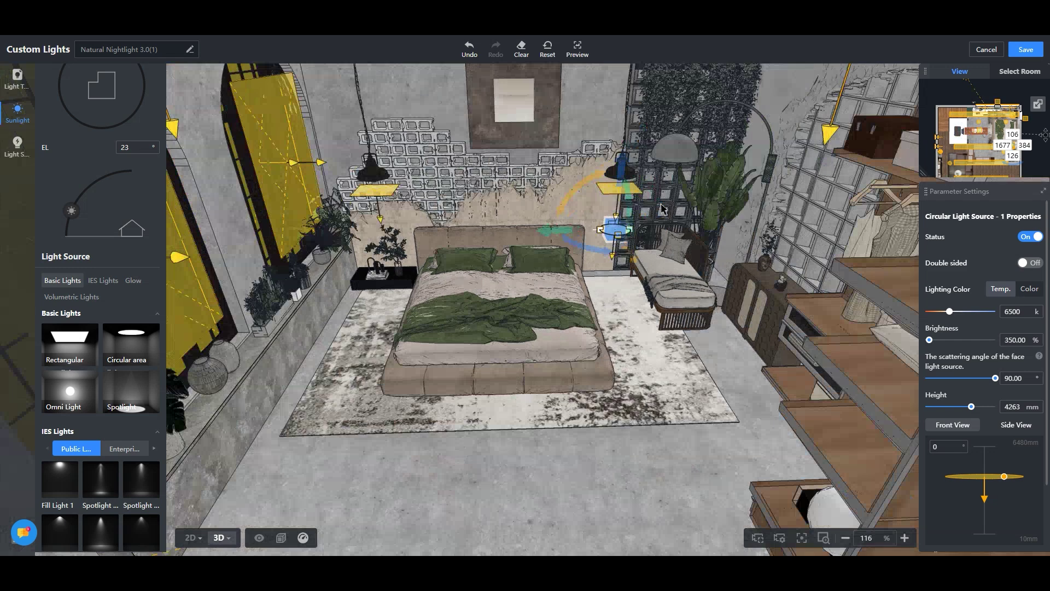
scroll(627, 180, up, 1)
drag(640, 160, 637, 122)
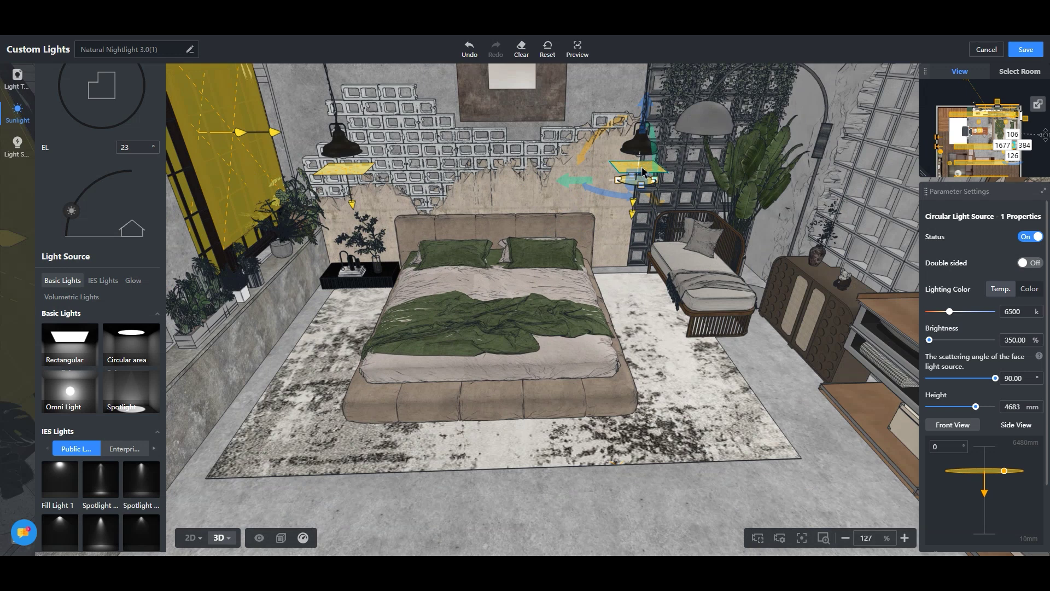
click(640, 175)
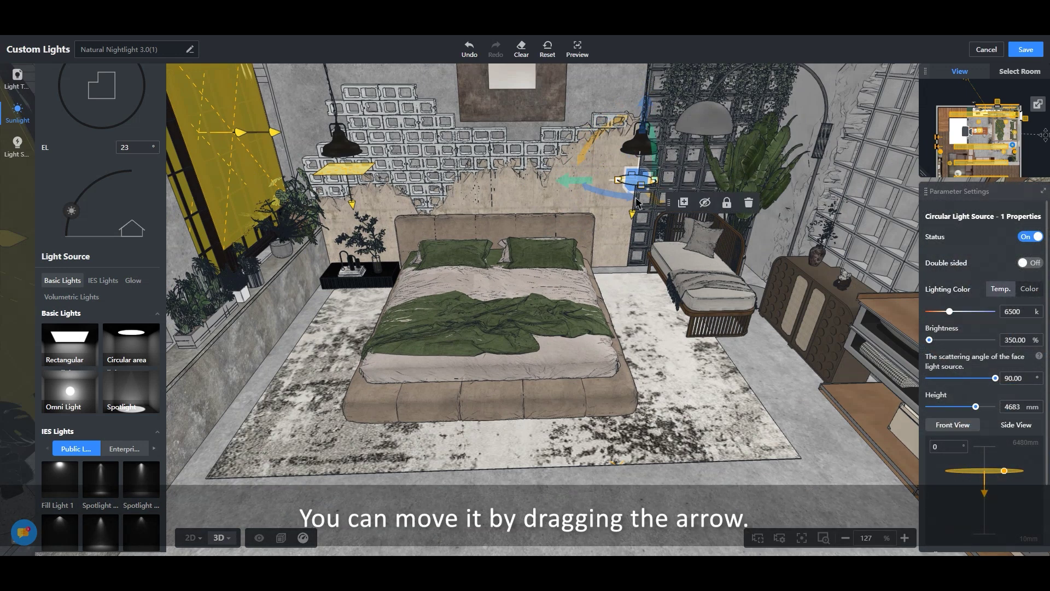
drag(645, 127, 647, 102)
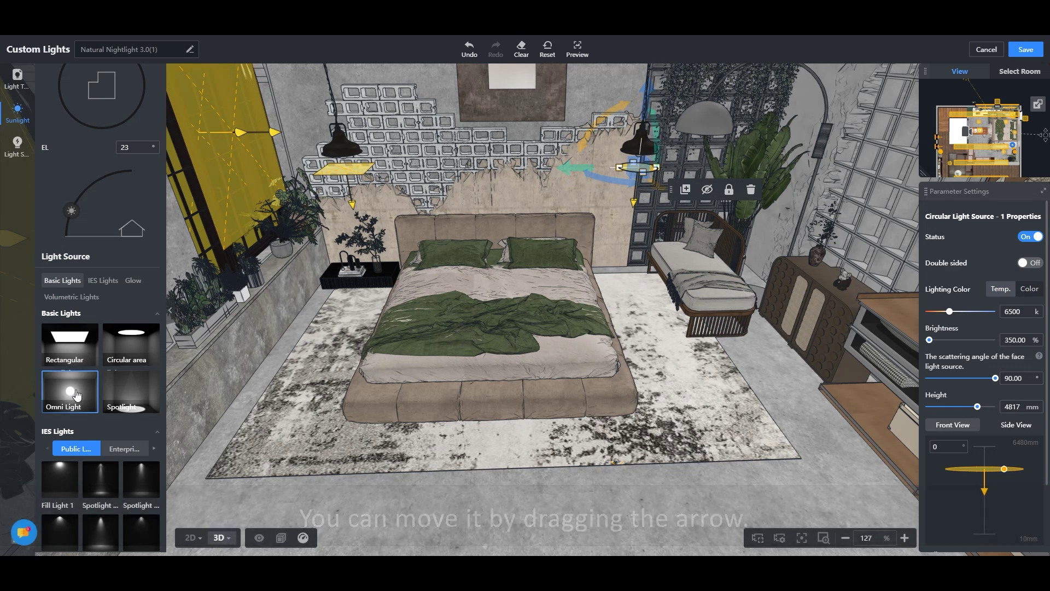
- Place an omni light by the daybed and raise it into the lamp shade at about 5198 mm
click(190, 538)
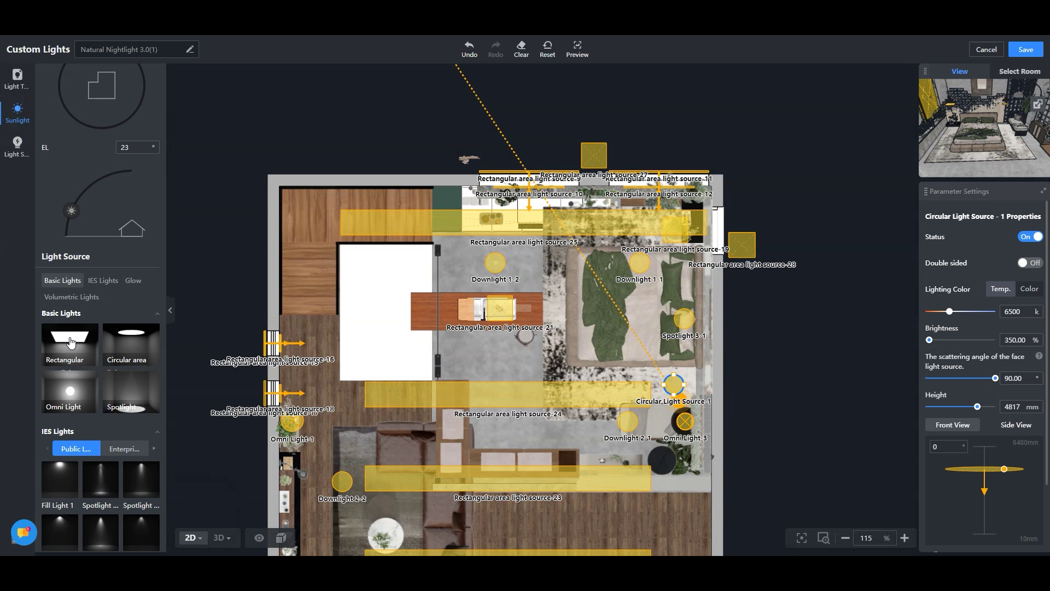
click(70, 390)
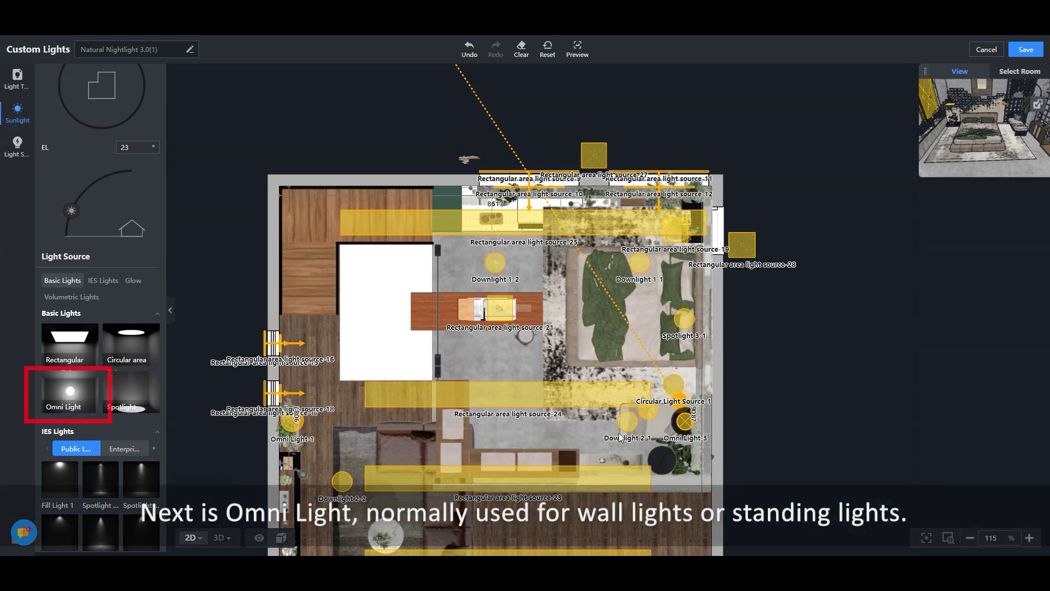
click(688, 426)
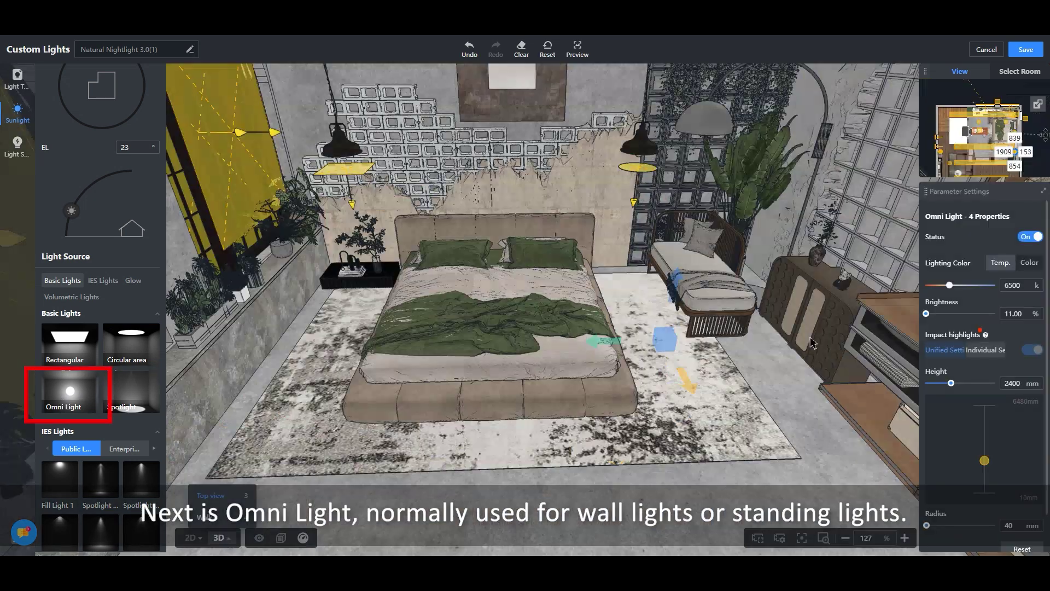
click(218, 537)
drag(688, 284, 703, 198)
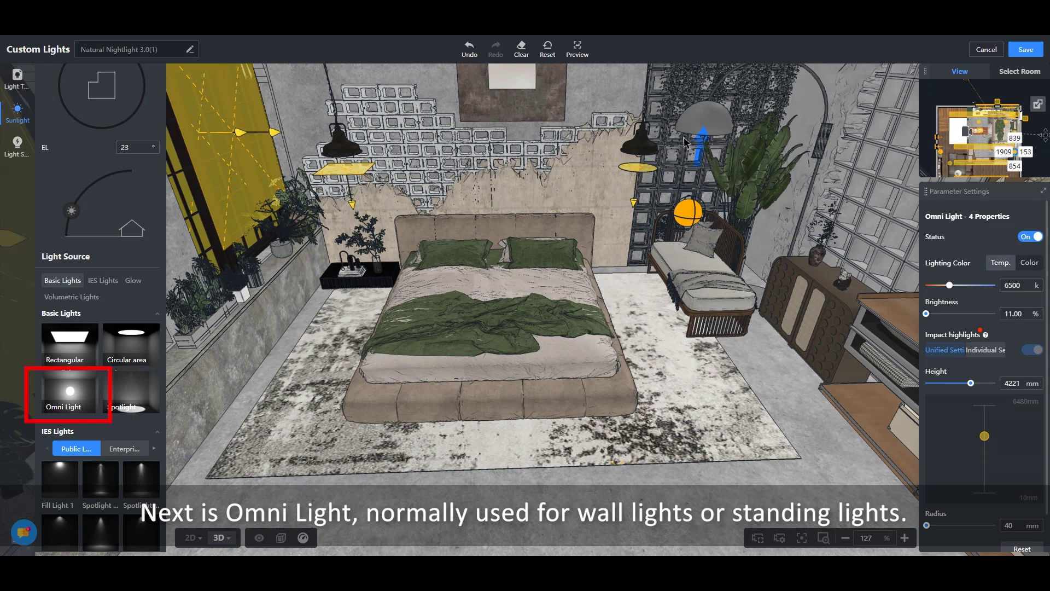
scroll(704, 197, up, 1)
scroll(690, 324, up, 1)
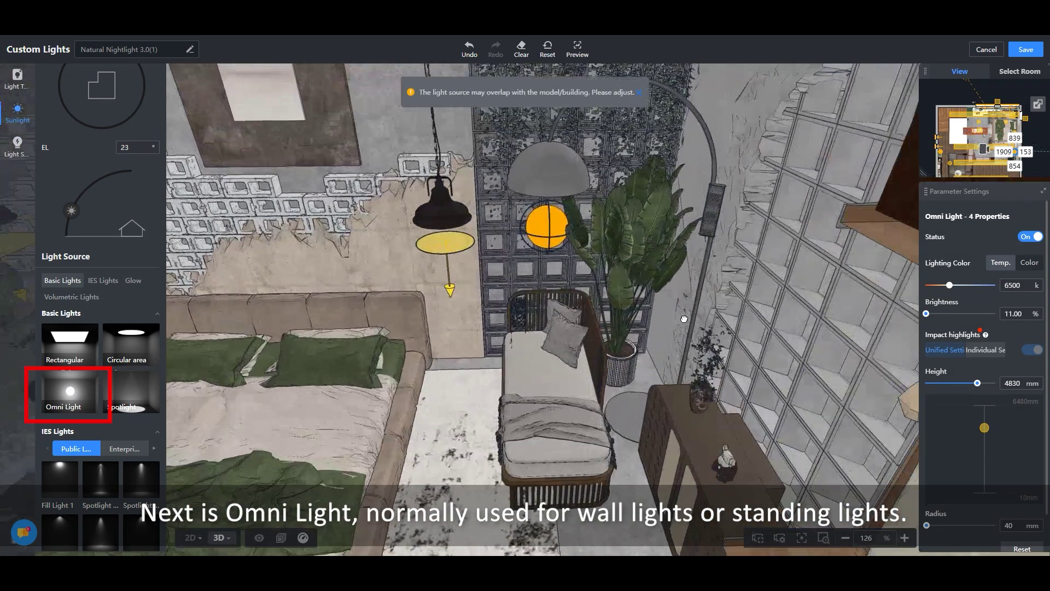
scroll(682, 339, up, 1)
drag(684, 340, 634, 192)
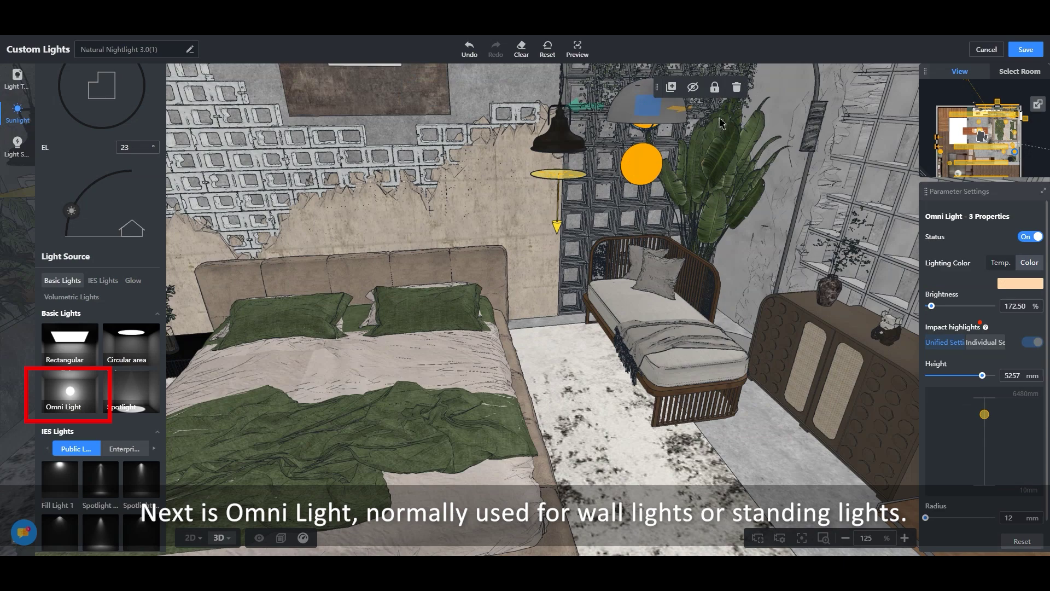
click(646, 115)
drag(646, 115, 648, 82)
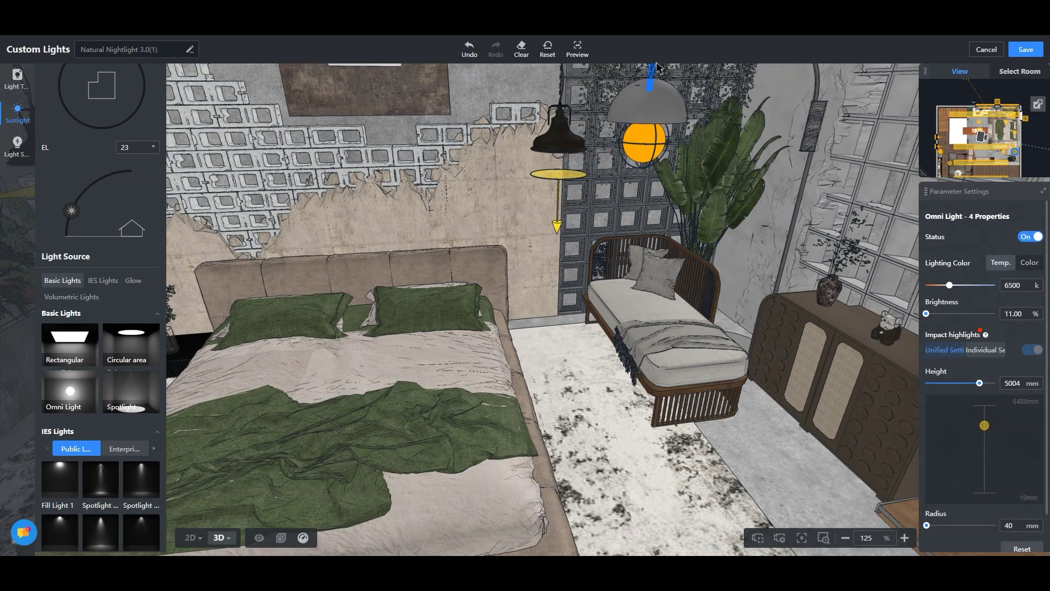
scroll(604, 140, down, 2)
scroll(605, 140, up, 2)
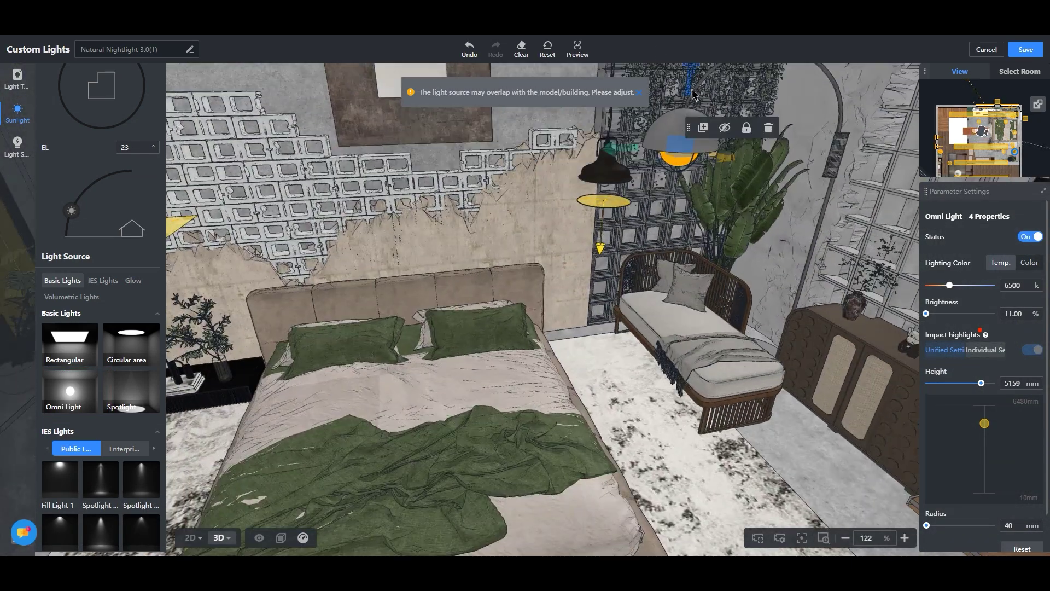
- Set the omni light's colour to warm peach #FFD9AA
drag(693, 95, 676, 140)
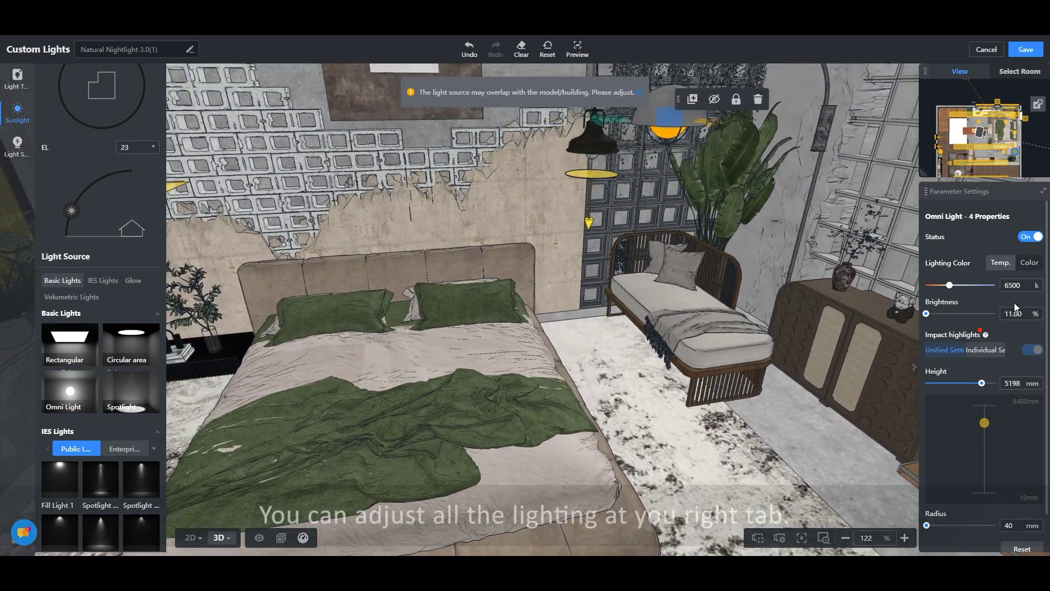
click(1028, 263)
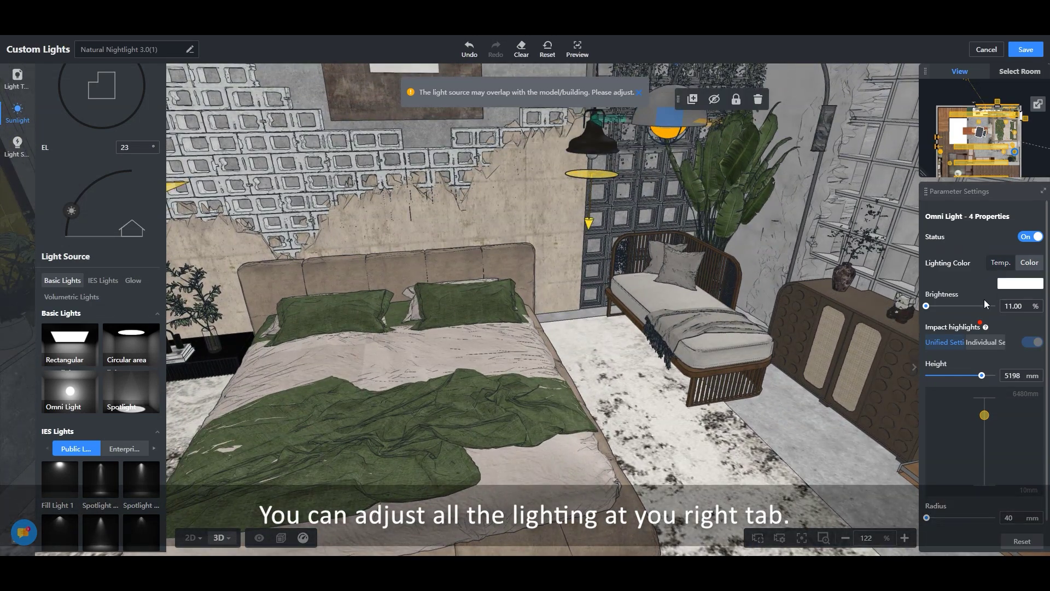
click(1007, 284)
click(926, 356)
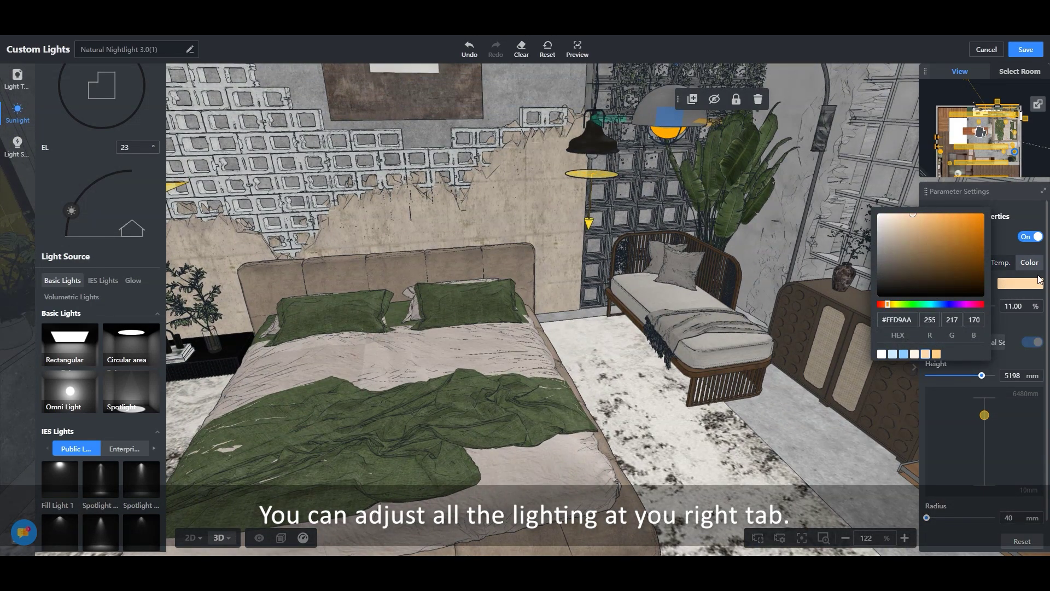
click(1012, 318)
scroll(1002, 427, down, 1)
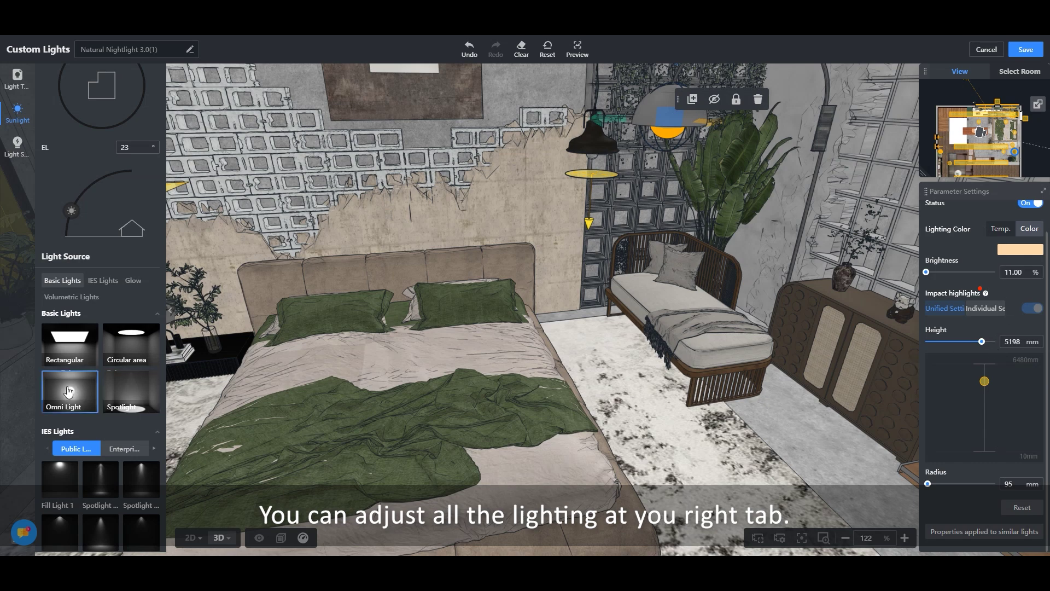
click(190, 538)
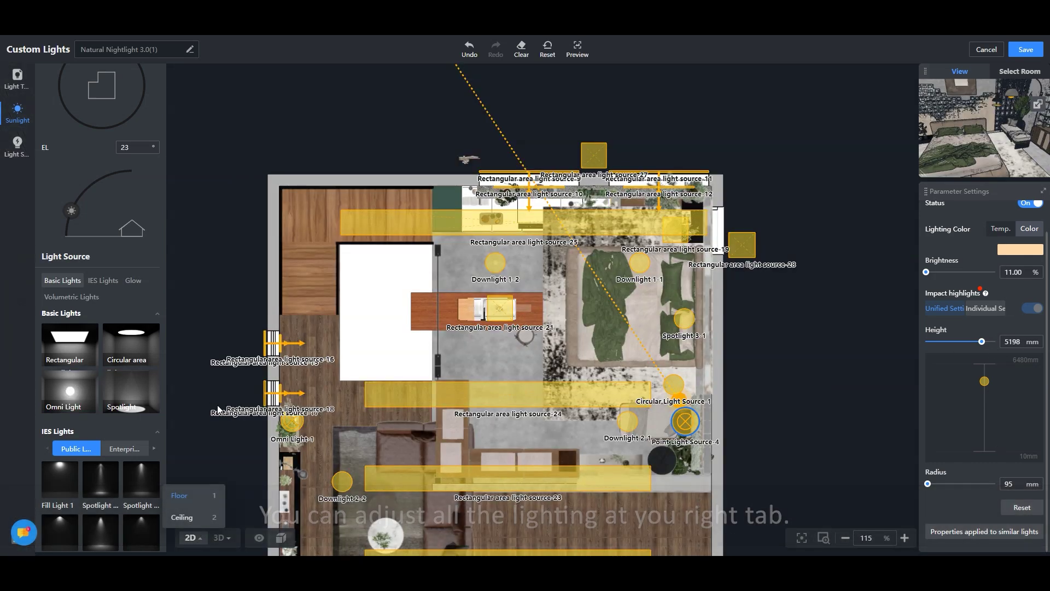
click(136, 396)
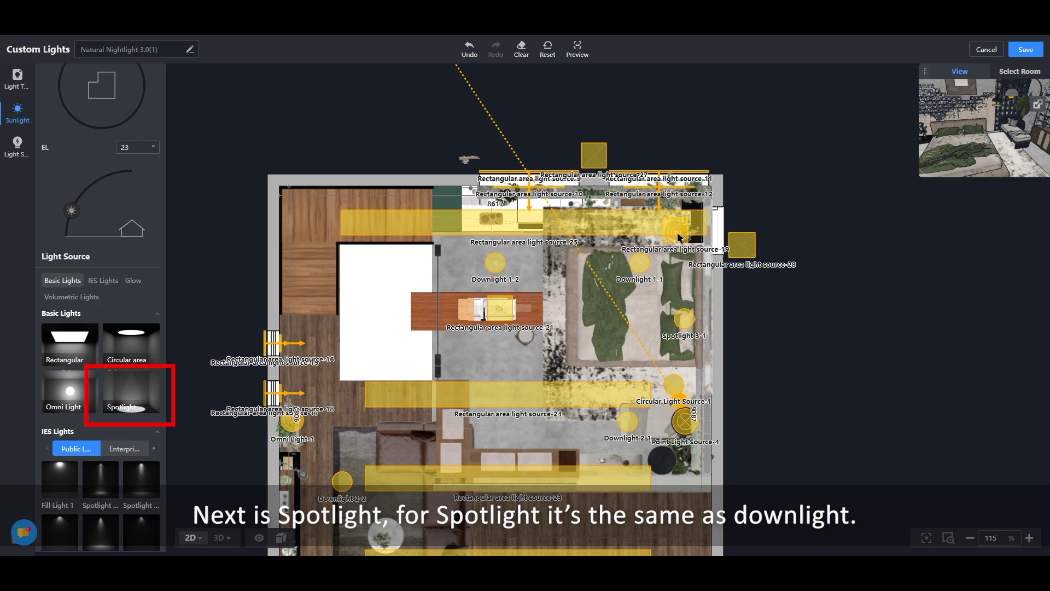
click(678, 237)
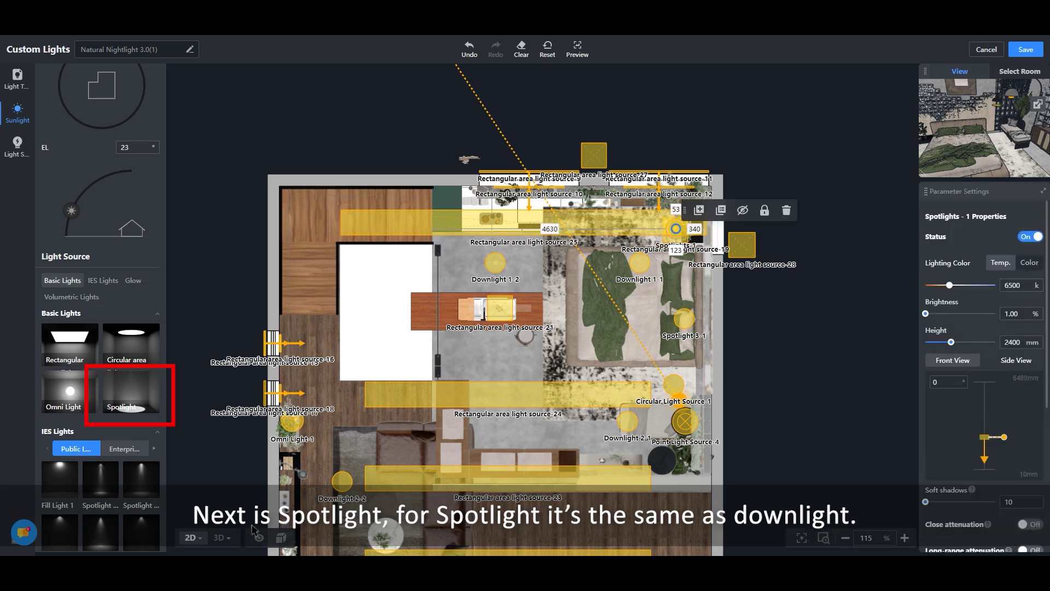
click(220, 537)
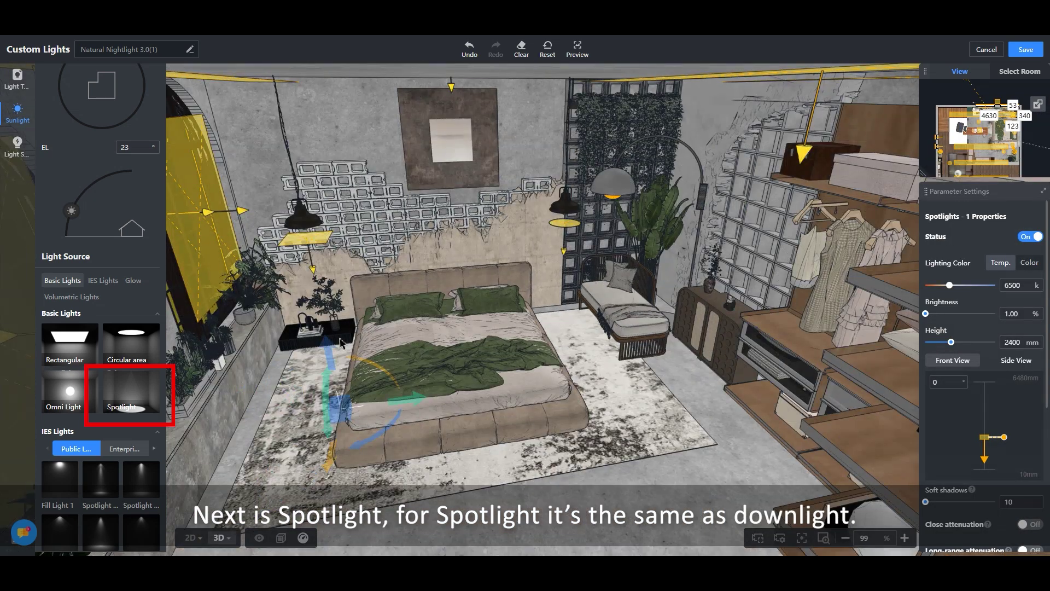
drag(331, 361, 300, 139)
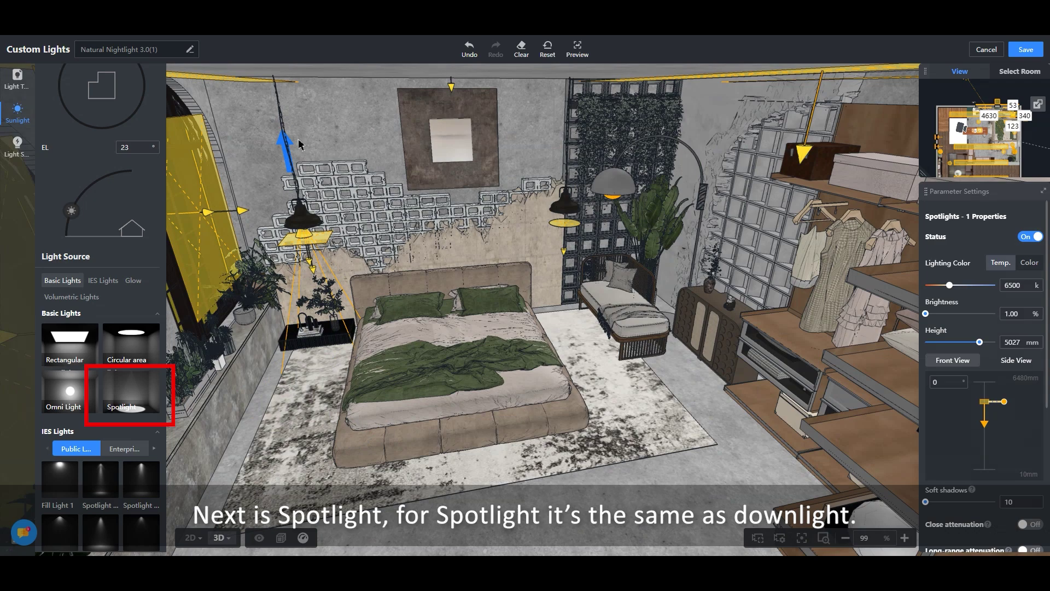
scroll(465, 271, up, 3)
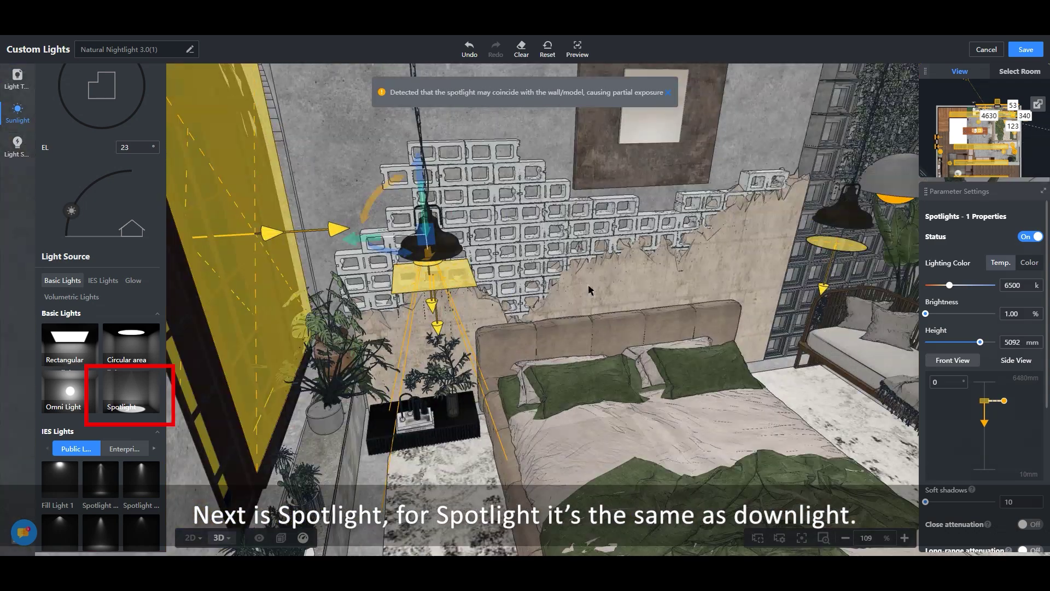
drag(588, 289, 588, 247)
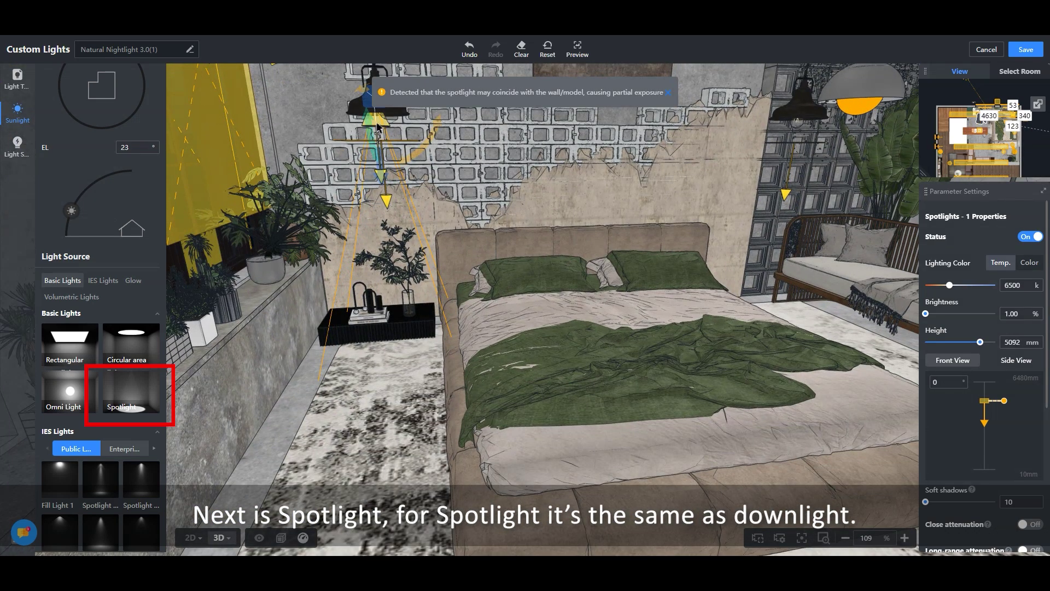
click(1029, 263)
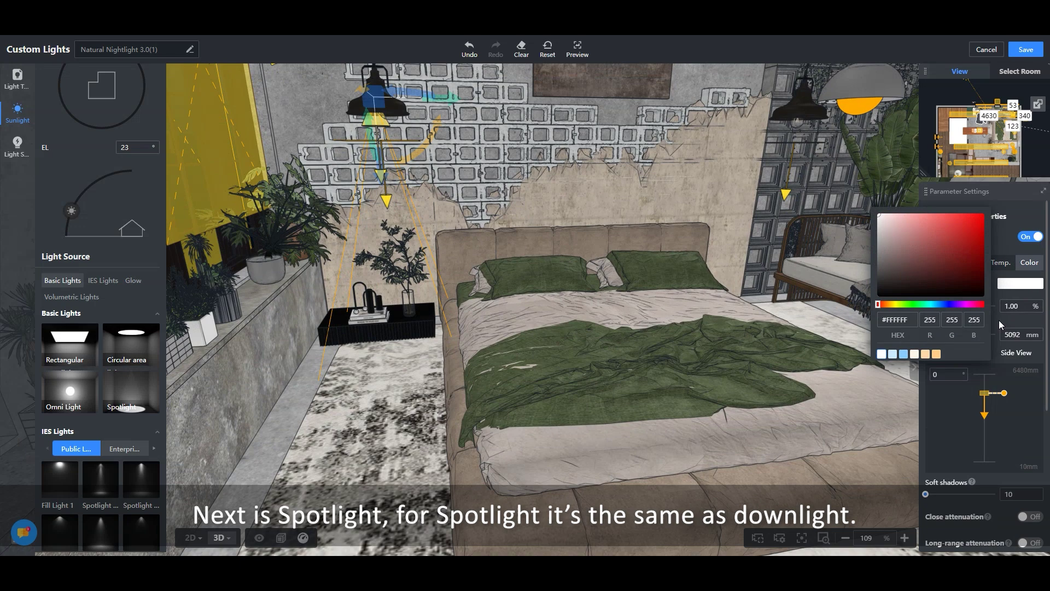
scroll(986, 364, down, 3)
scroll(987, 363, up, 1)
scroll(986, 364, up, 1)
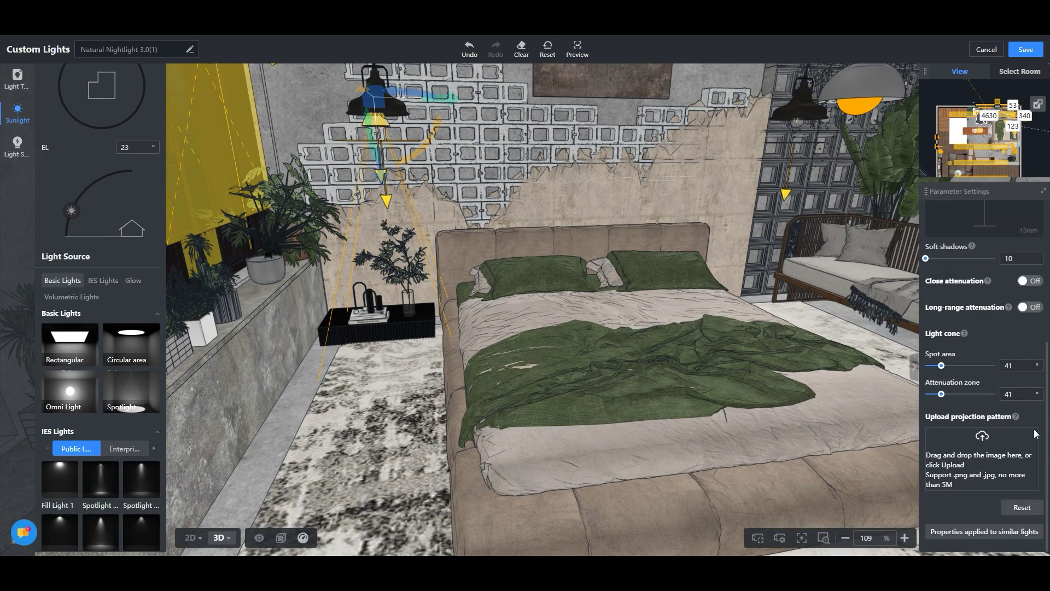
scroll(987, 364, up, 2)
mouse_move(70, 344)
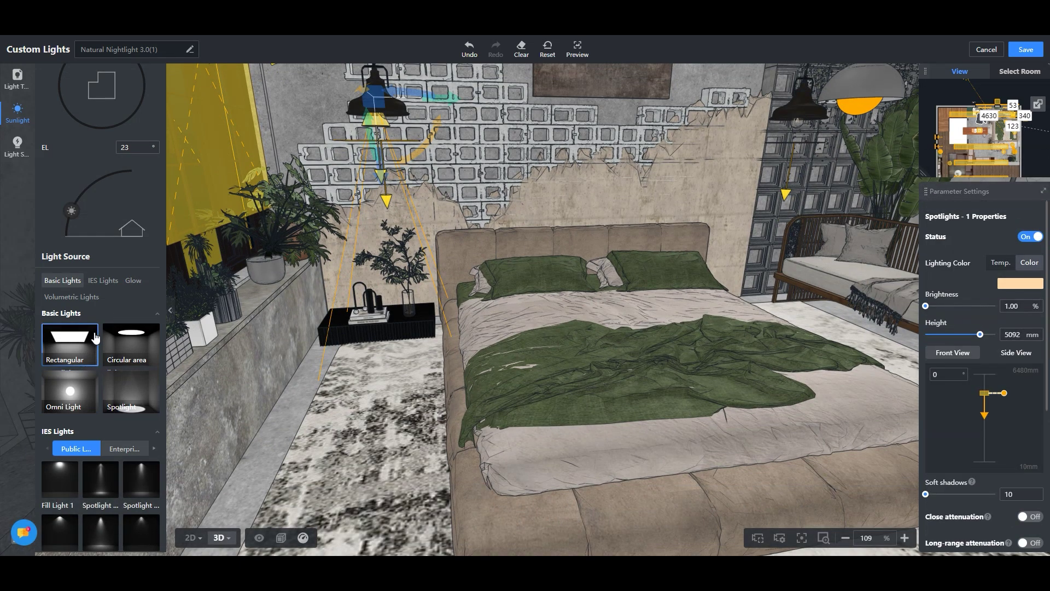
scroll(107, 369, down, 1)
scroll(108, 369, down, 2)
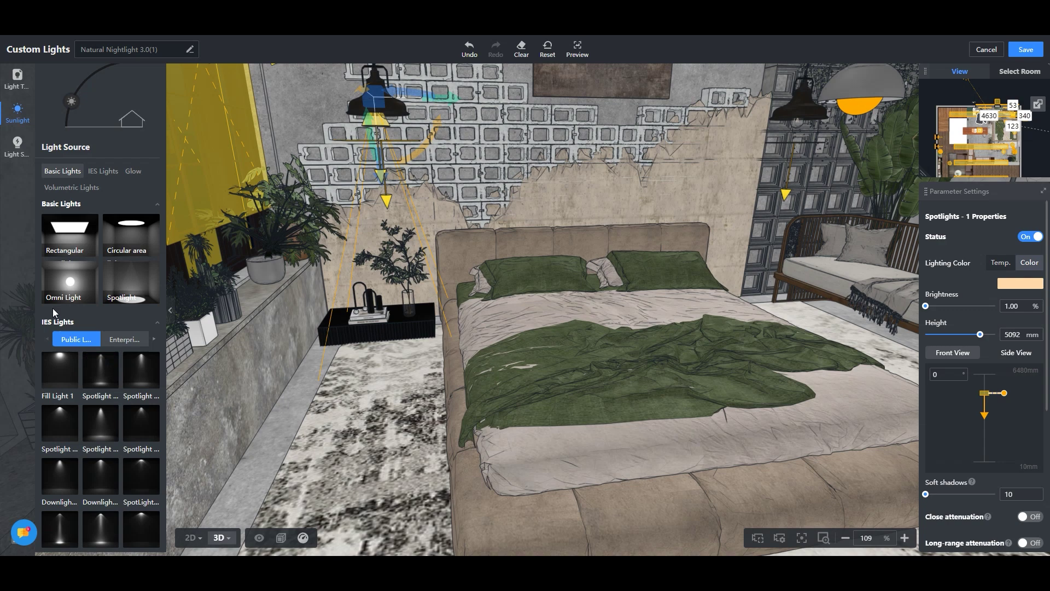
- Delete Downlight 1-2 and drop IES spotlight Spotlight 1-1 in its place
click(191, 537)
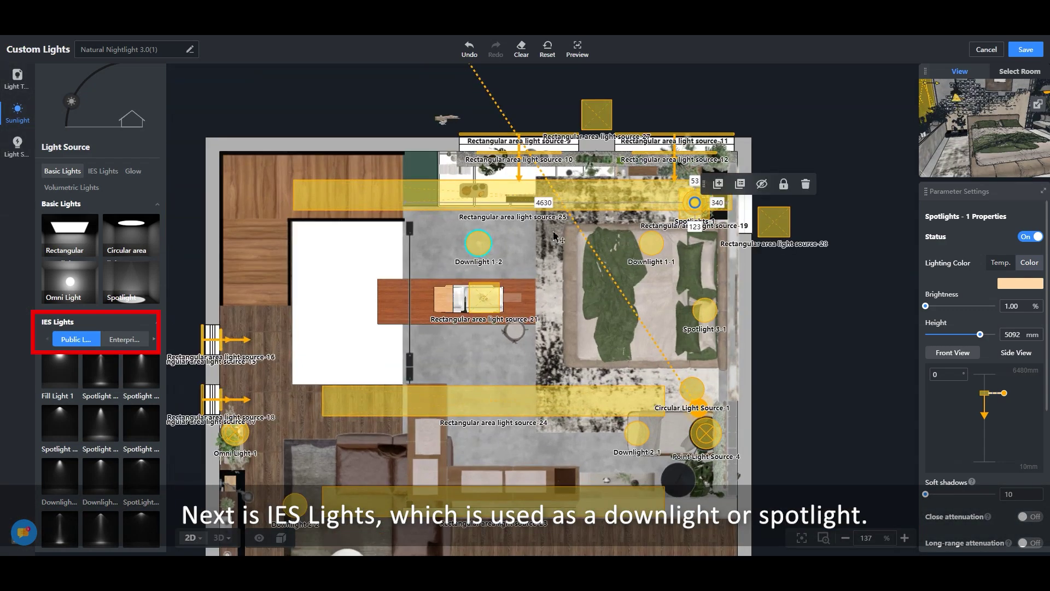
click(478, 243)
click(632, 225)
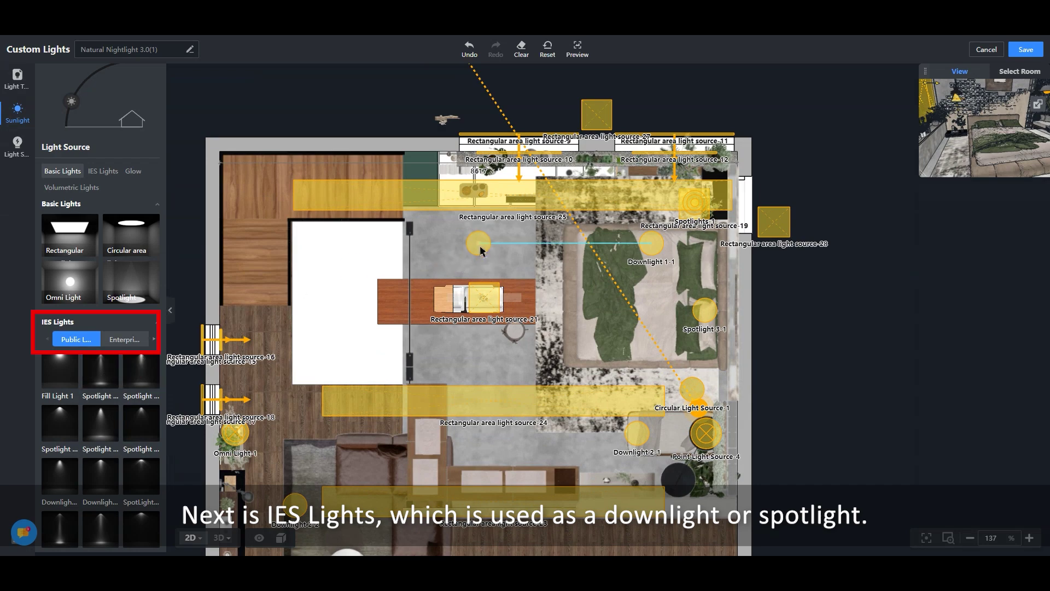
drag(105, 372, 481, 245)
click(220, 538)
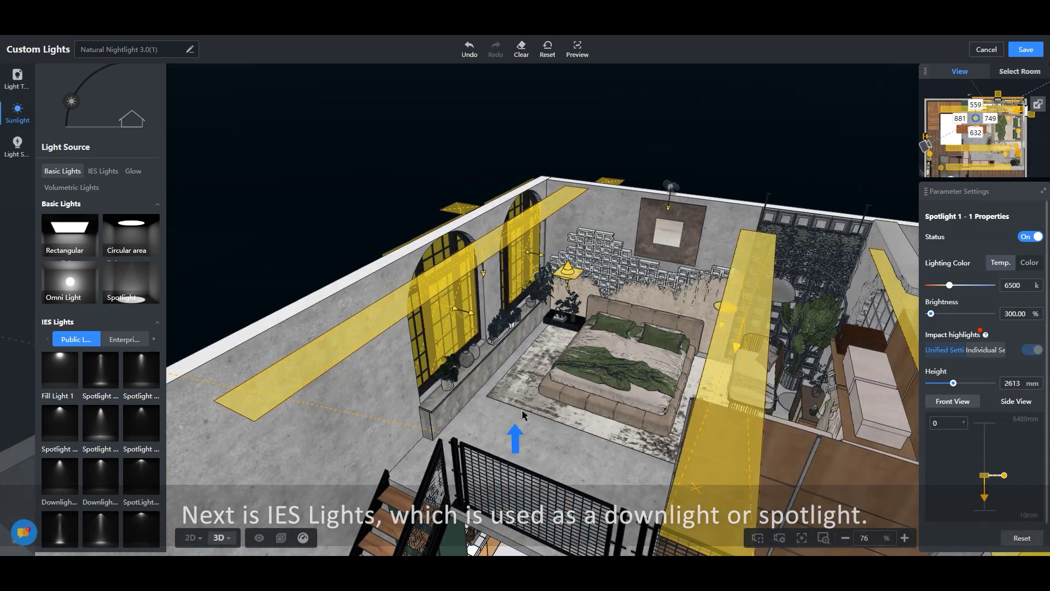
scroll(500, 291, up, 2)
click(501, 197)
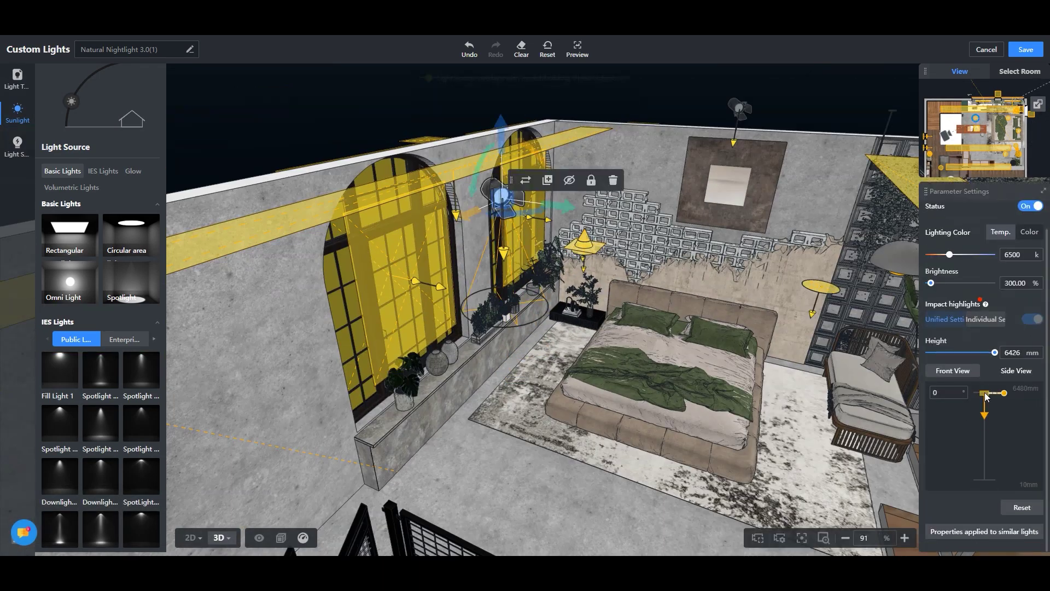
scroll(141, 384, down, 2)
scroll(119, 454, down, 3)
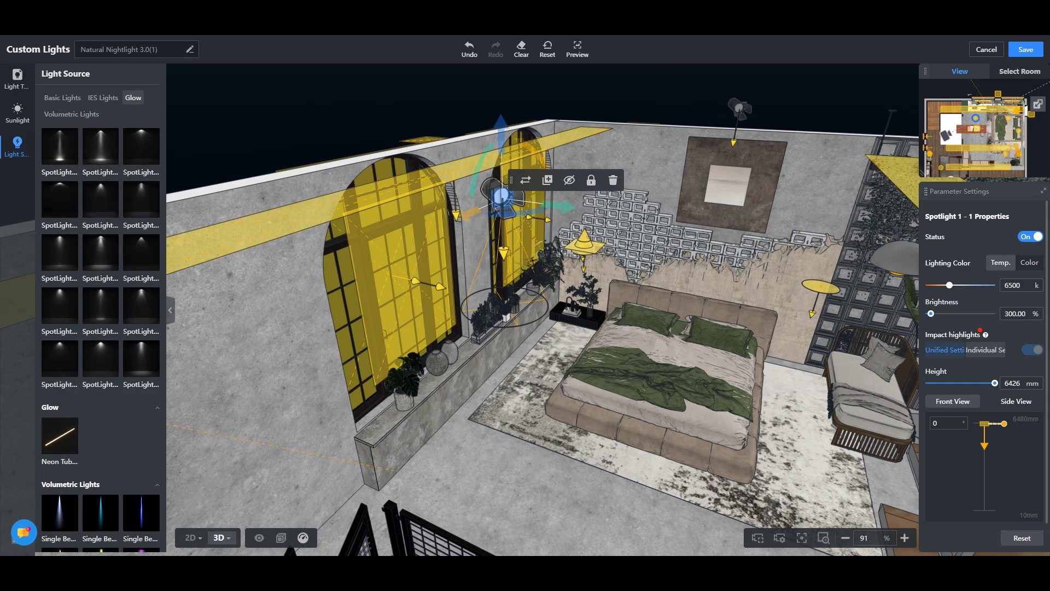
- Place a neon tube glow strip at the headboard, rotated -90° and stretched to 2289 mm
drag(546, 449, 474, 359)
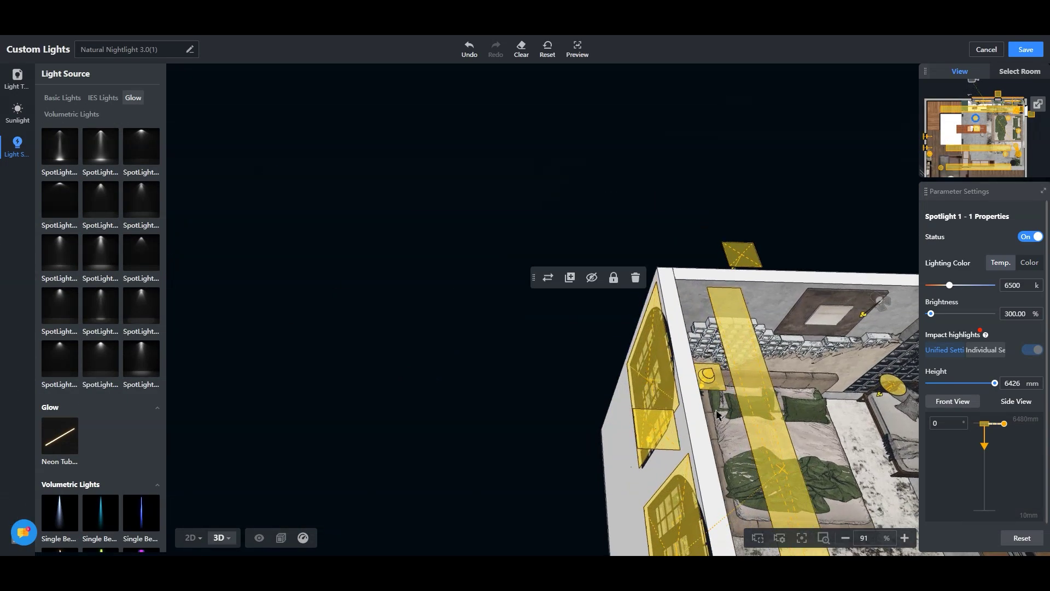
scroll(474, 359, up, 5)
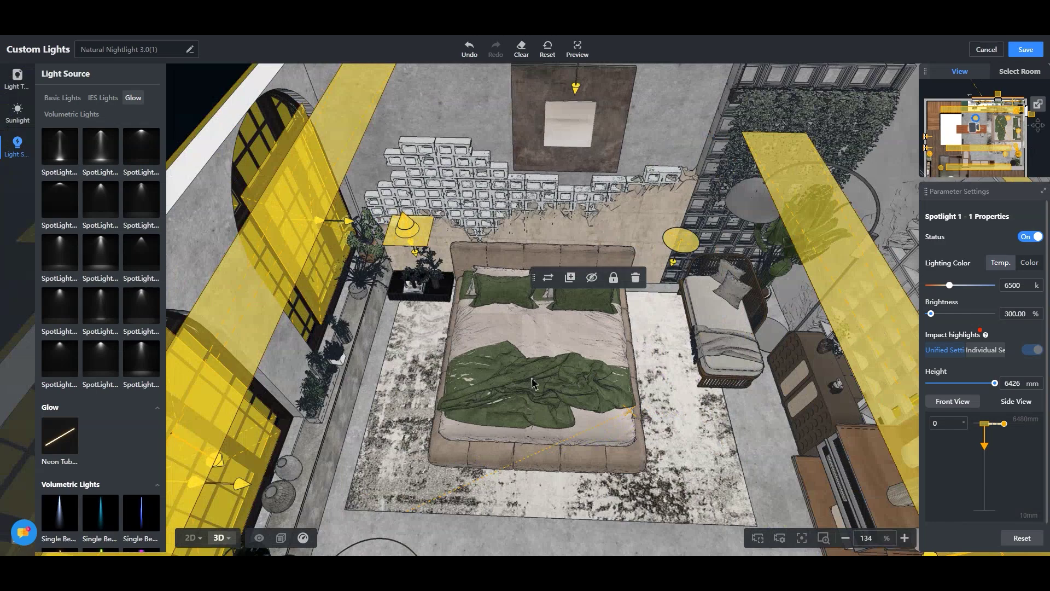
drag(474, 359, 501, 212)
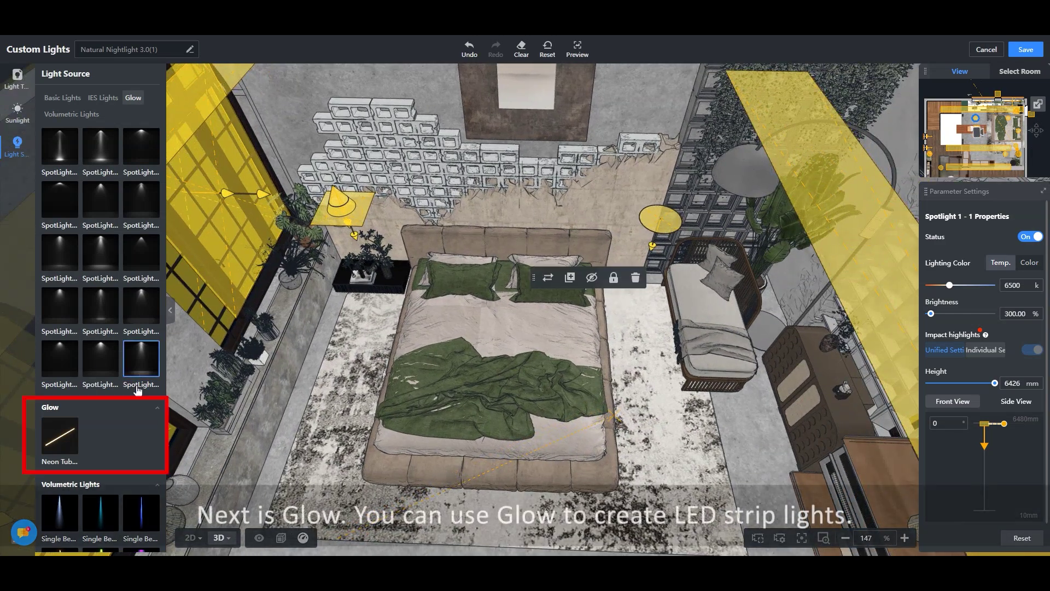
click(68, 448)
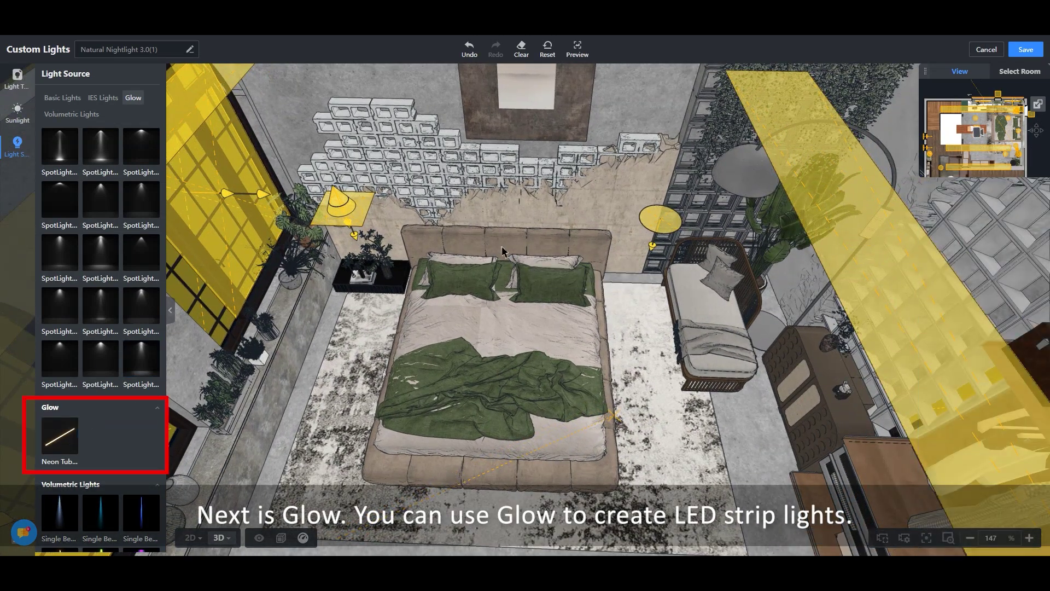
click(190, 537)
scroll(734, 359, up, 2)
scroll(726, 335, up, 2)
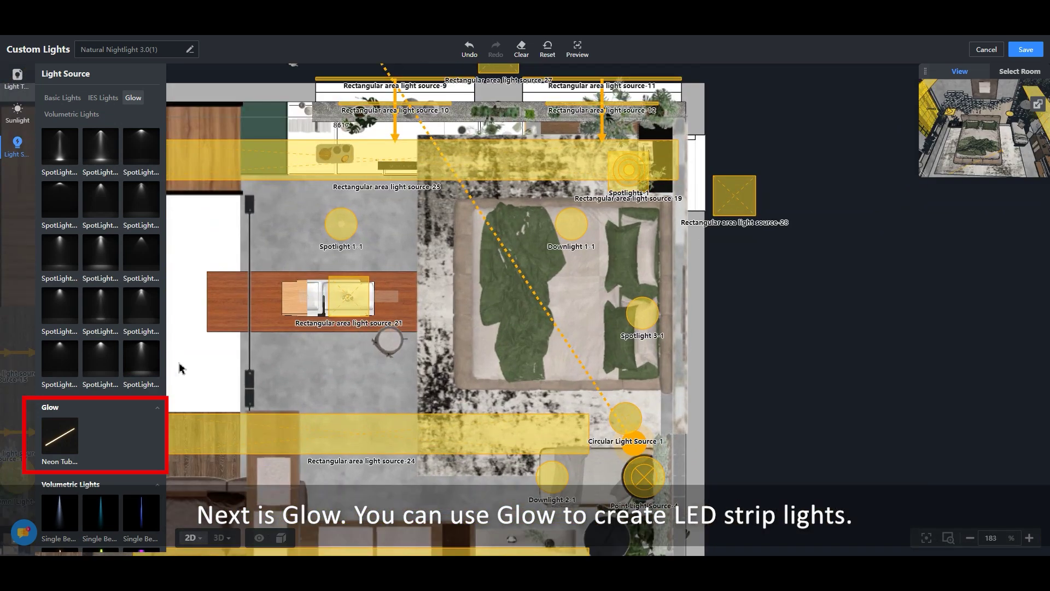
click(670, 255)
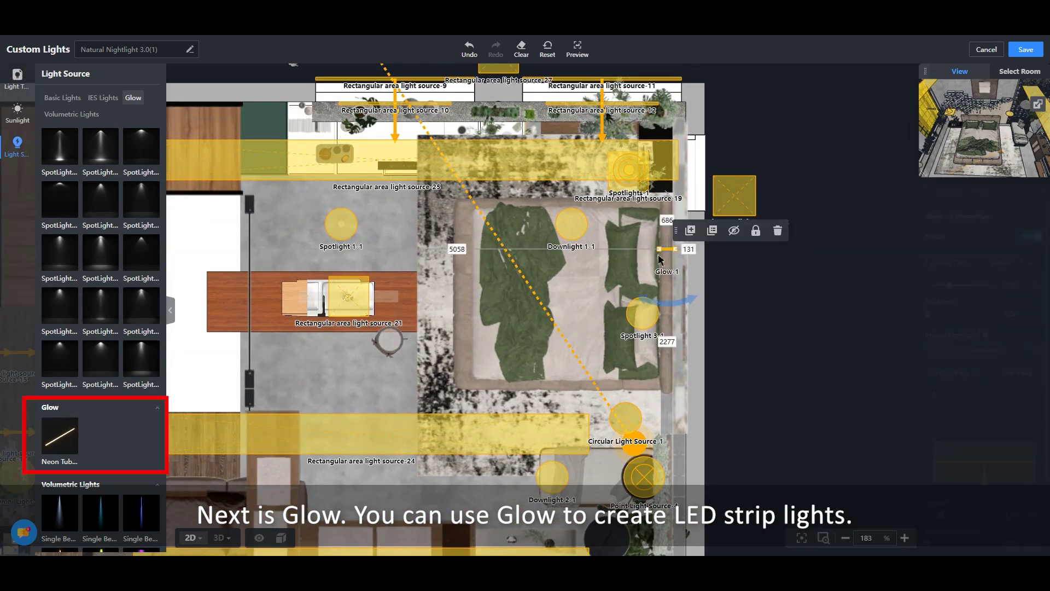
drag(681, 305, 564, 279)
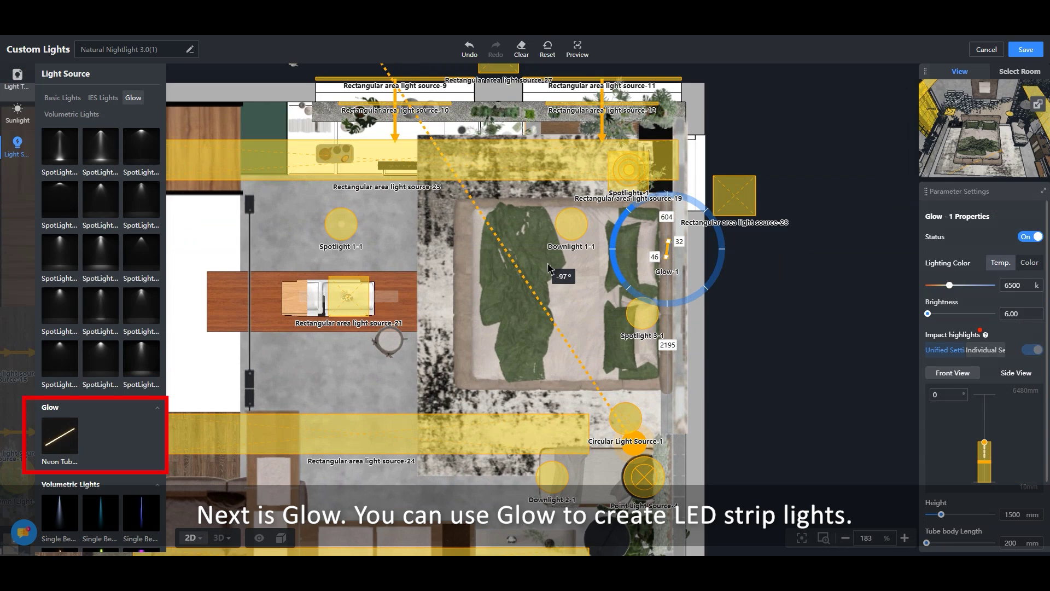
click(626, 265)
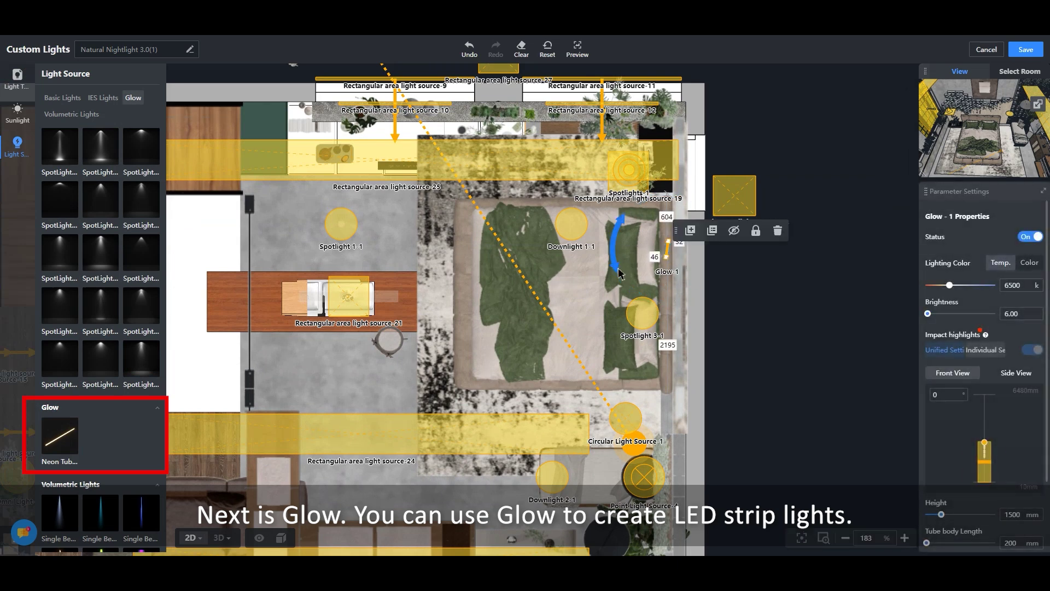
mouse_move(667, 246)
mouse_down()
mouse_move(674, 209)
mouse_move(673, 386)
mouse_up()
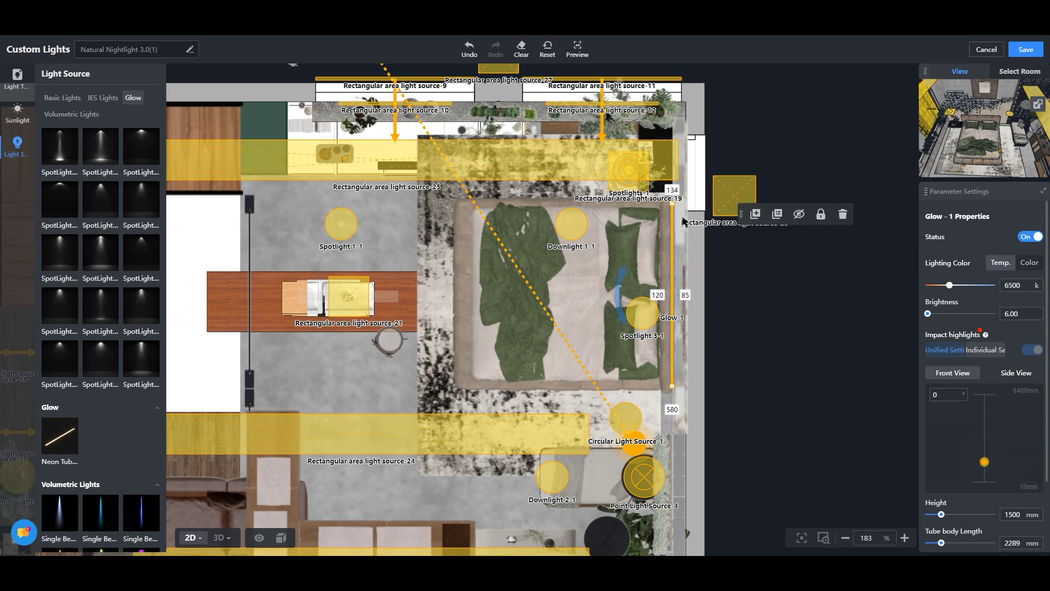
click(220, 537)
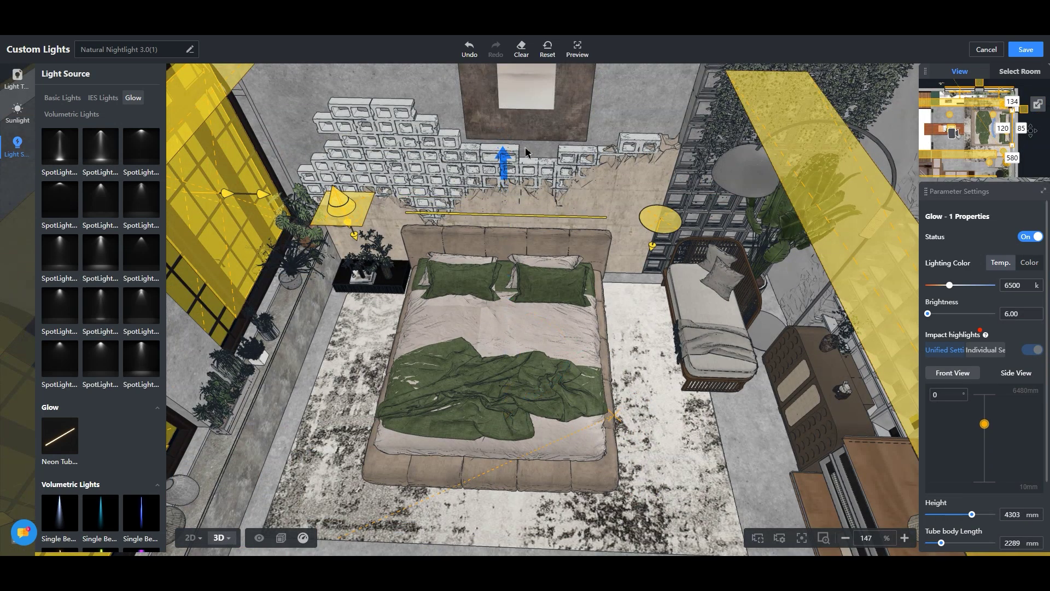
- Lower the headboard glow strip slightly and give it a custom peach colour
mouse_move(526, 152)
mouse_down()
mouse_move(528, 164)
mouse_move(457, 239)
mouse_up()
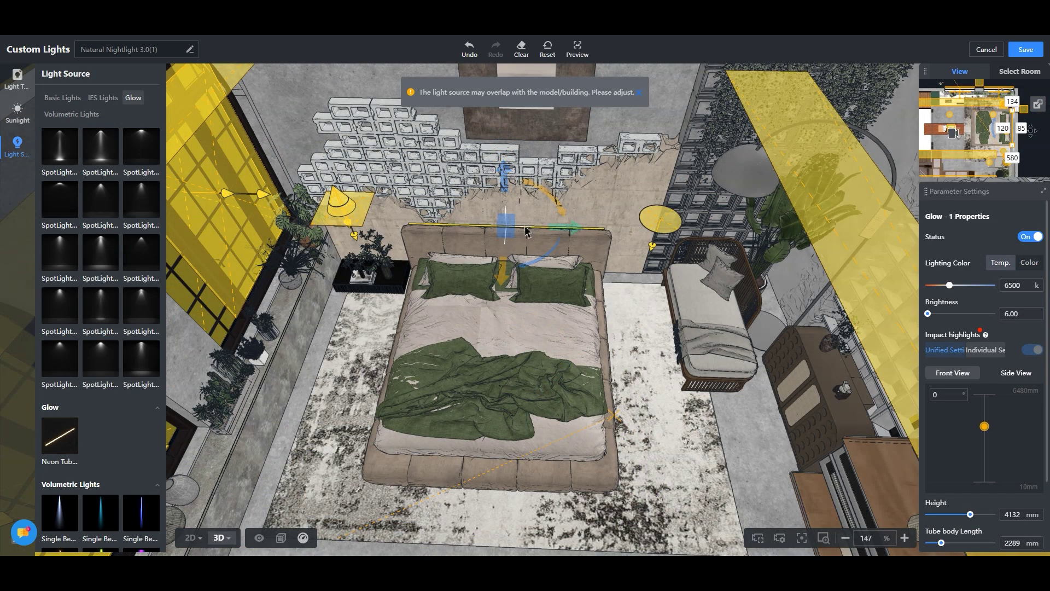
click(1029, 262)
click(1018, 283)
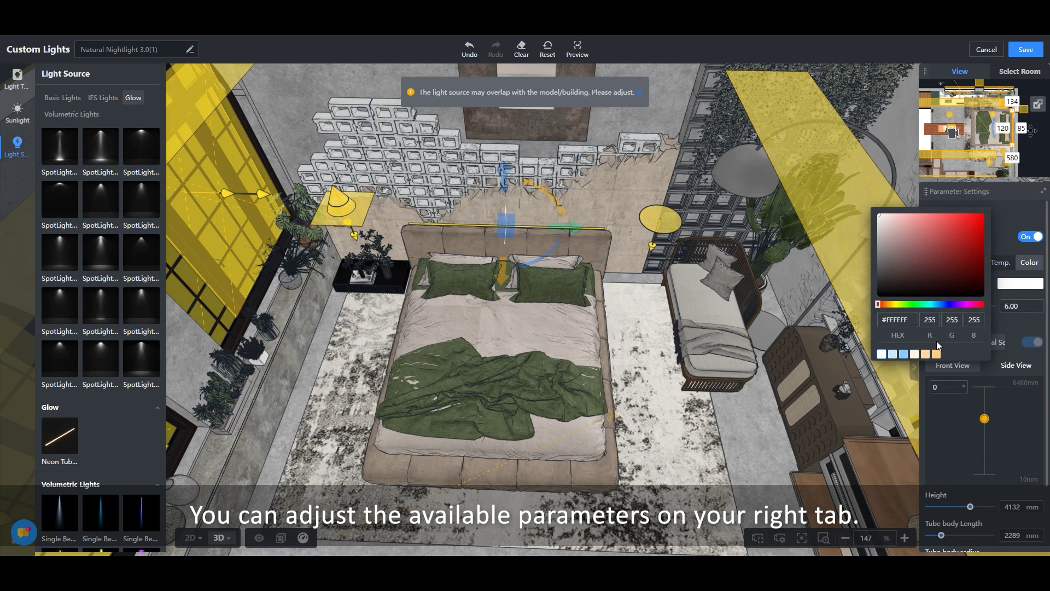
click(925, 354)
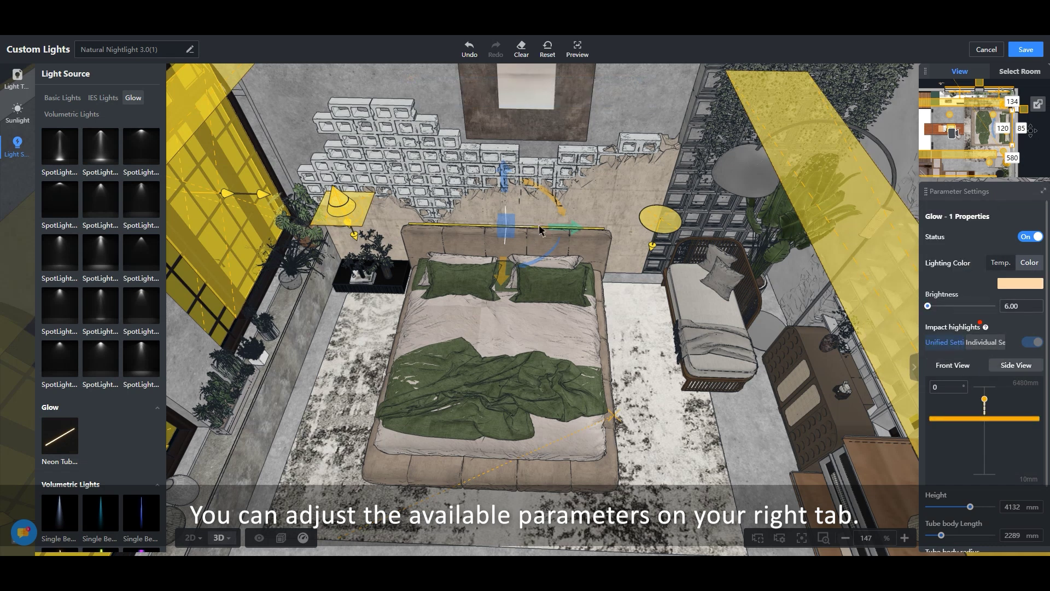
scroll(979, 411, down, 2)
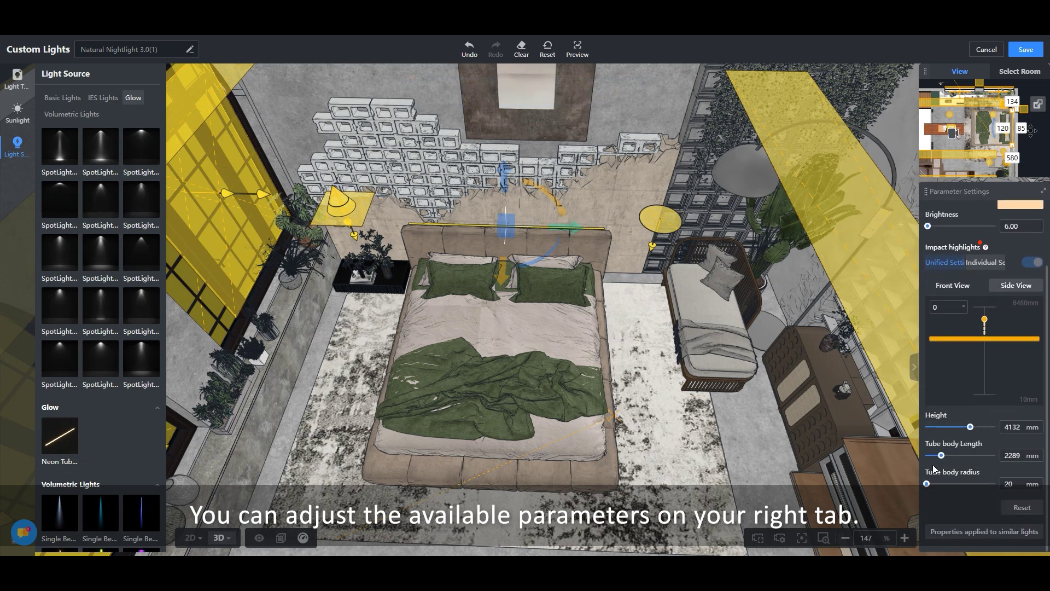
- Set the glow strip's tube body radius to 50 mm, then deselect it
drag(928, 484, 943, 461)
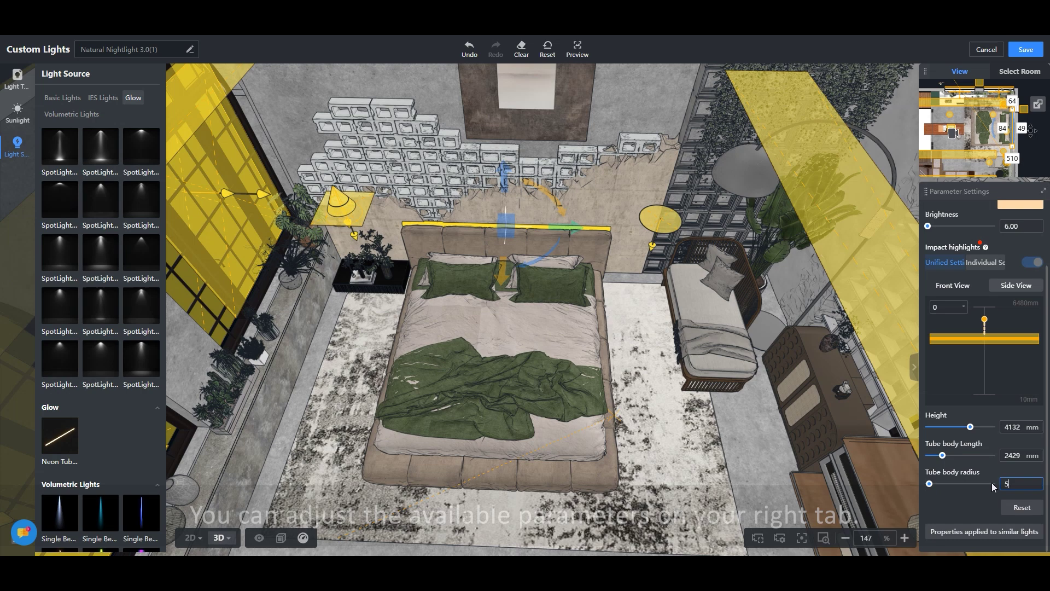
key(BackSpace)
text(0)
click(551, 208)
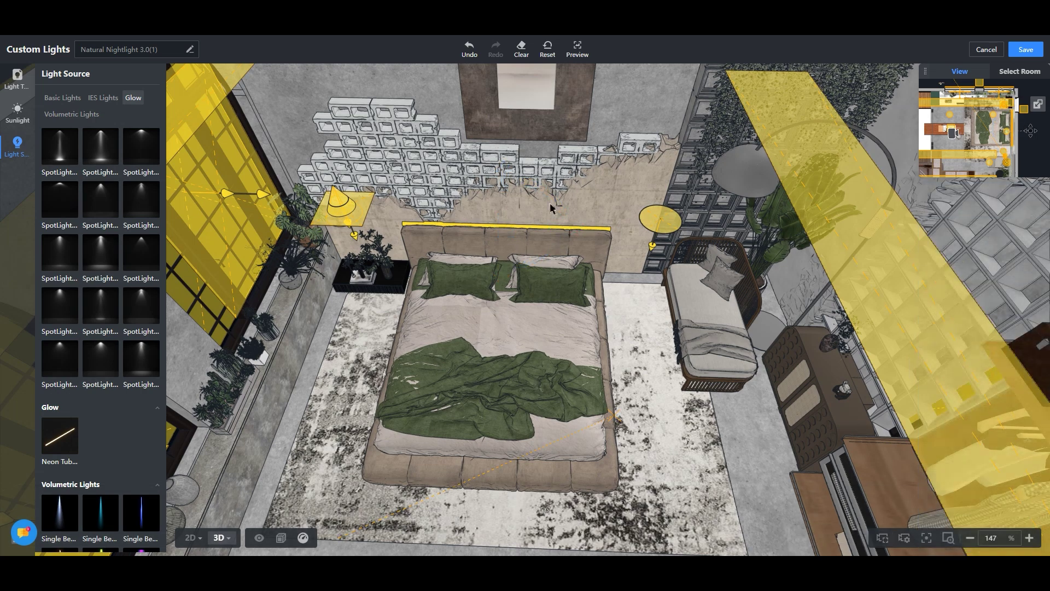
scroll(58, 427, down, 3)
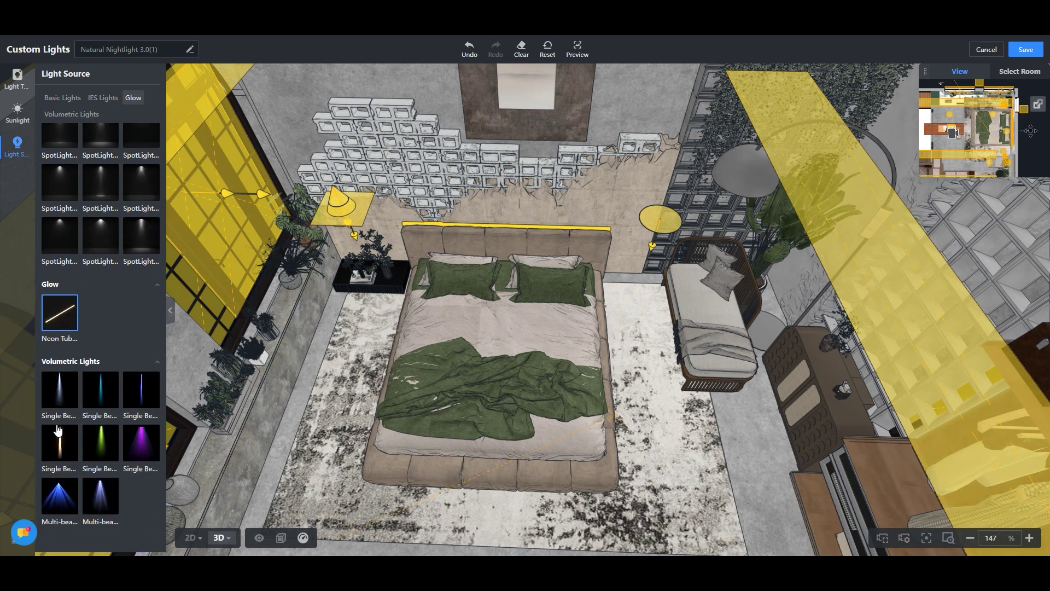
scroll(66, 386, down, 1)
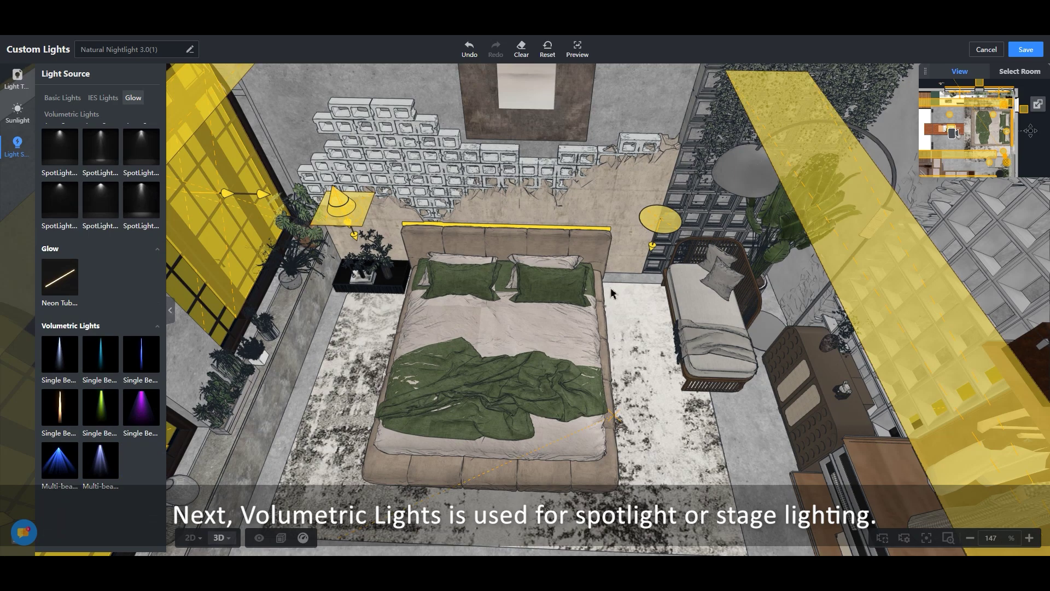
scroll(607, 334, down, 3)
- Review the lights from tilted and low views, then save the Natural Nightlight scheme
mouse_move(607, 343)
mouse_down()
mouse_move(606, 377)
mouse_move(608, 328)
mouse_up()
click(657, 370)
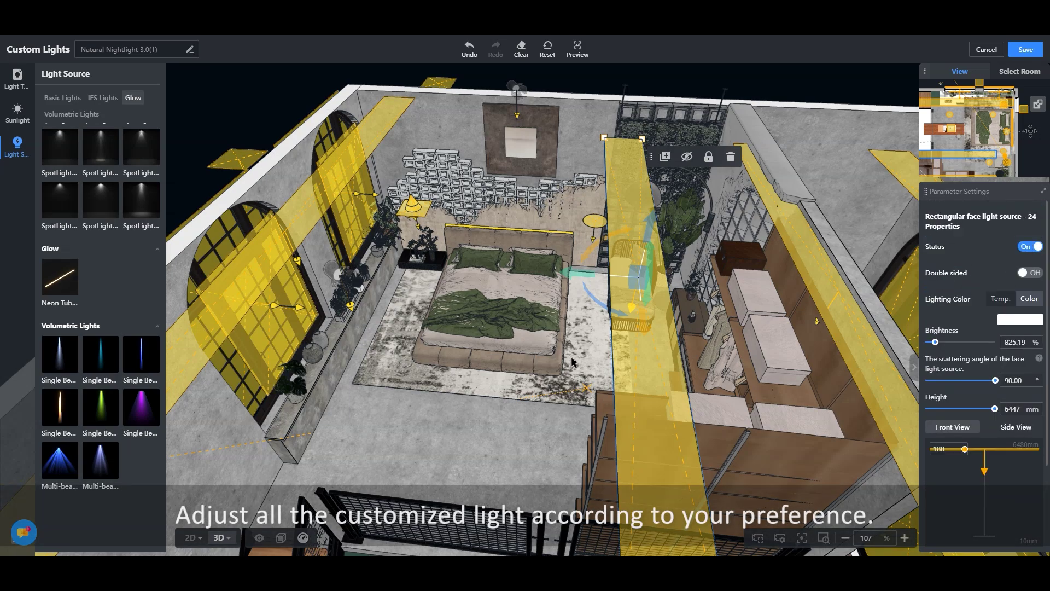
drag(575, 329, 572, 246)
scroll(572, 235, up, 2)
click(1026, 51)
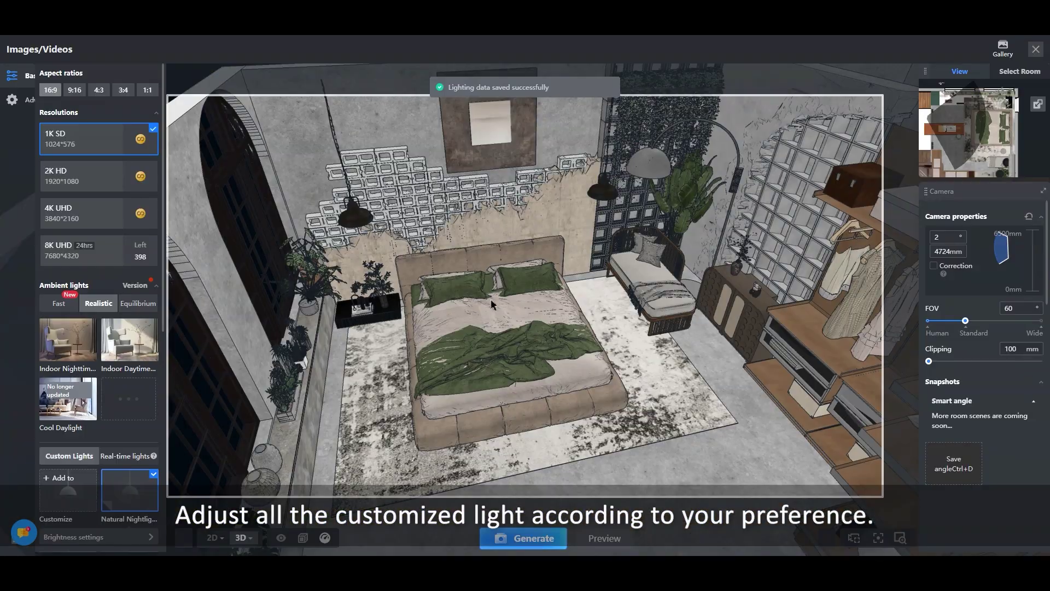